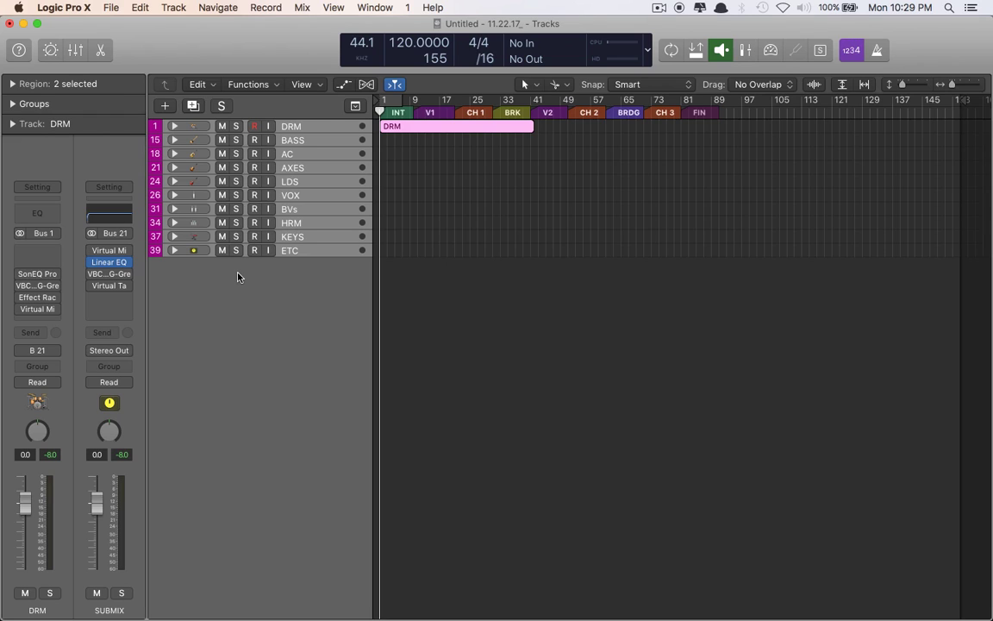
# Expand the DRM track stack to view the drum tracks inside it, and collapse it again
pyautogui.click(291, 127)
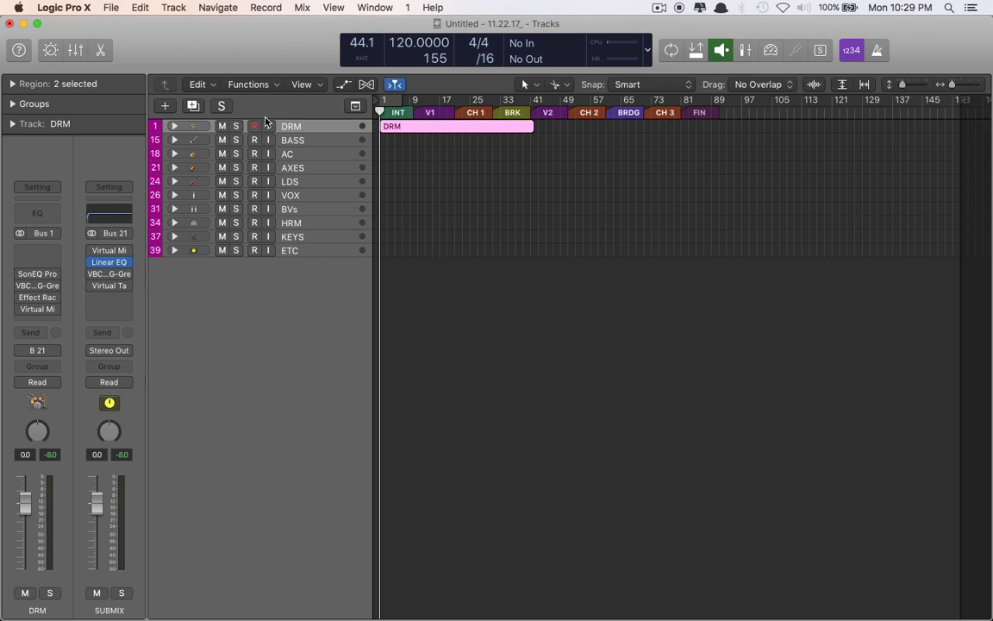
pyautogui.click(171, 126)
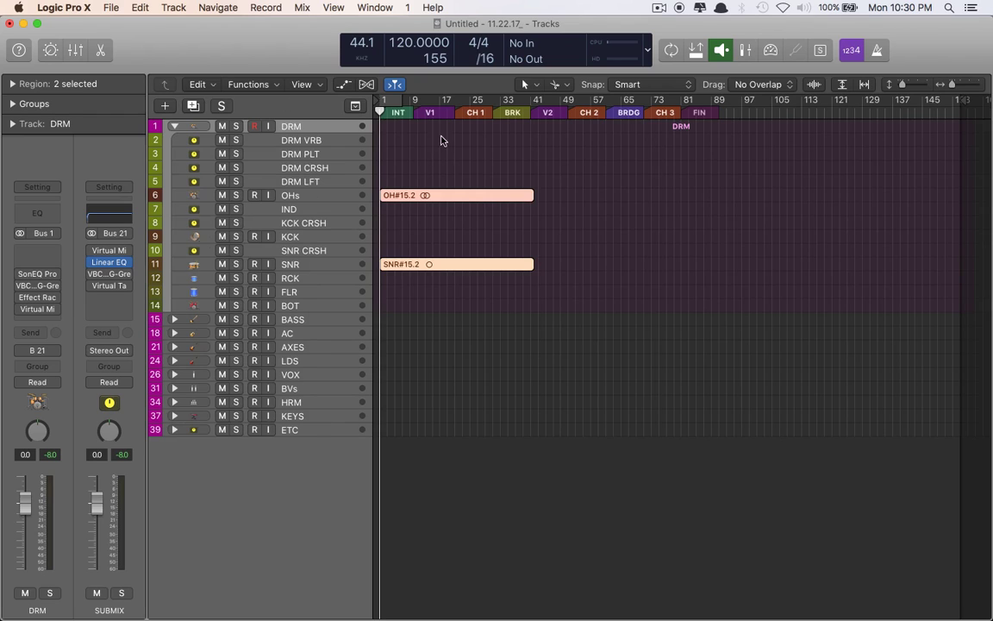
pyautogui.click(356, 106)
pyautogui.click(357, 106)
pyautogui.click(174, 126)
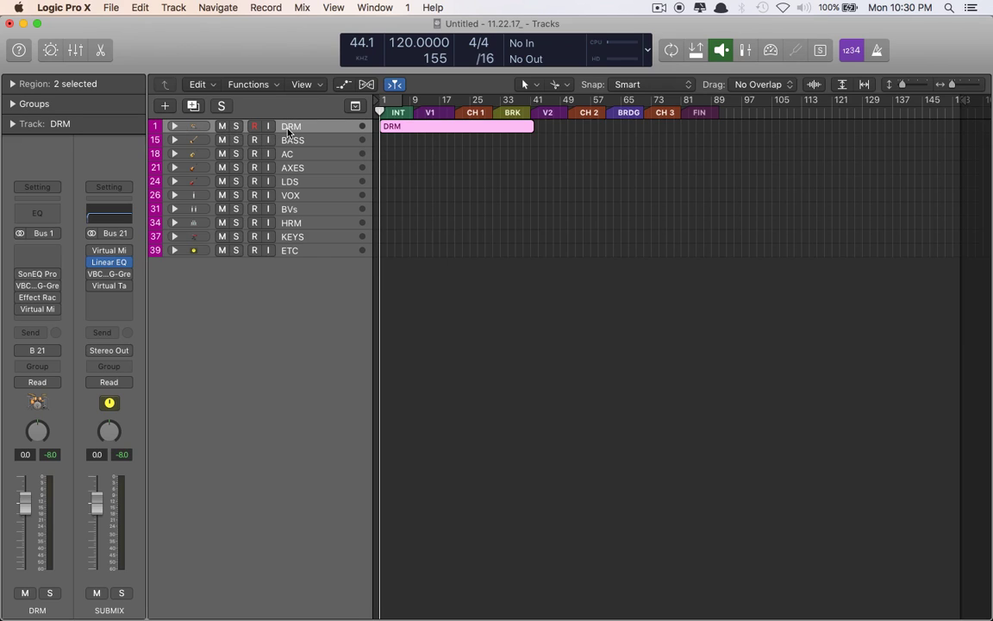
pyautogui.click(174, 127)
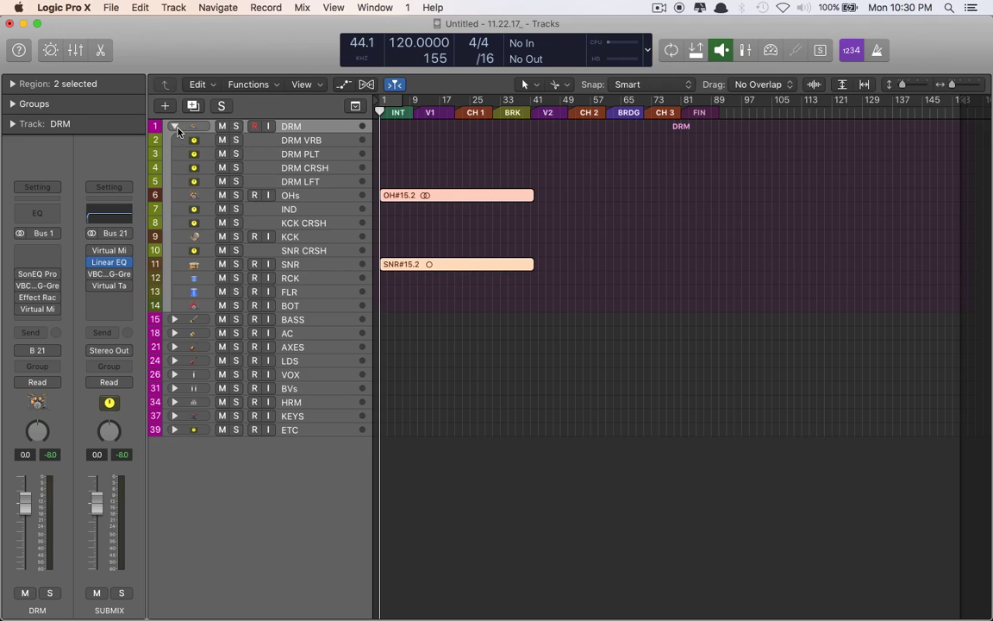
pyautogui.click(174, 127)
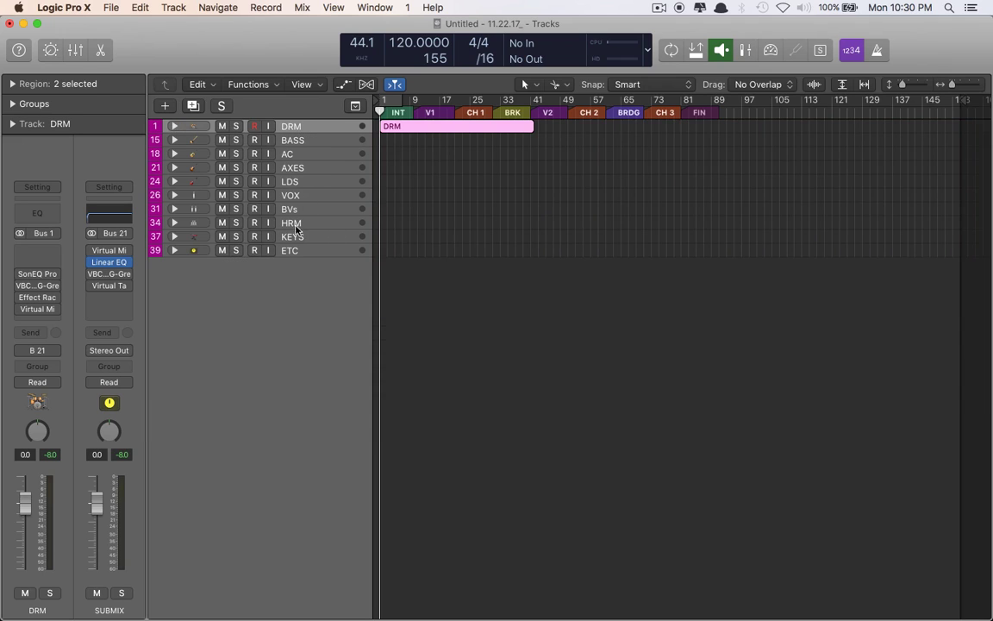
# Select the BASS track stack, view the tracks it contains, and collapse it again
pyautogui.click(174, 140)
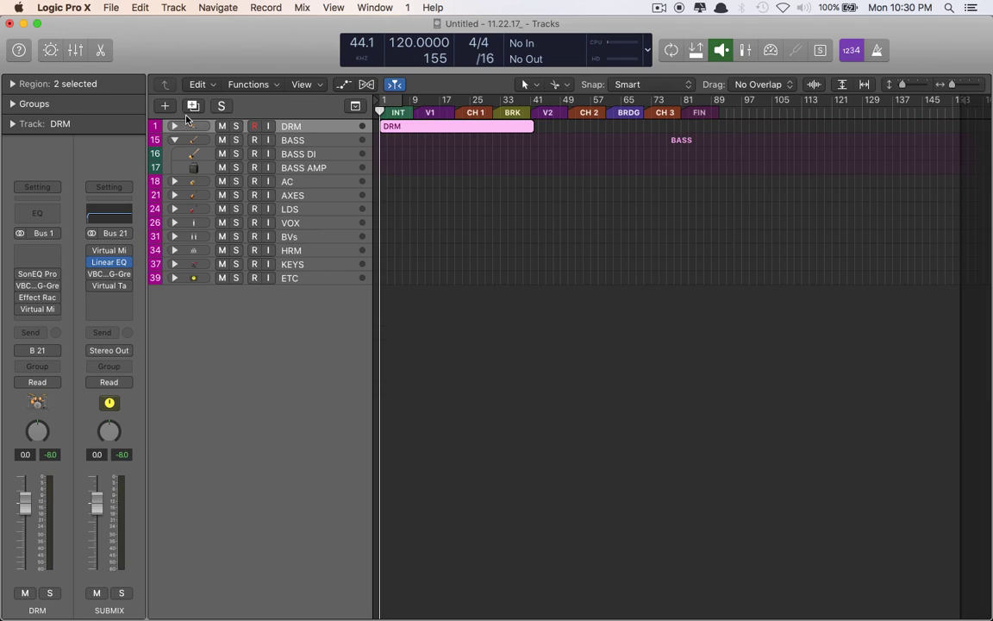
pyautogui.click(176, 139)
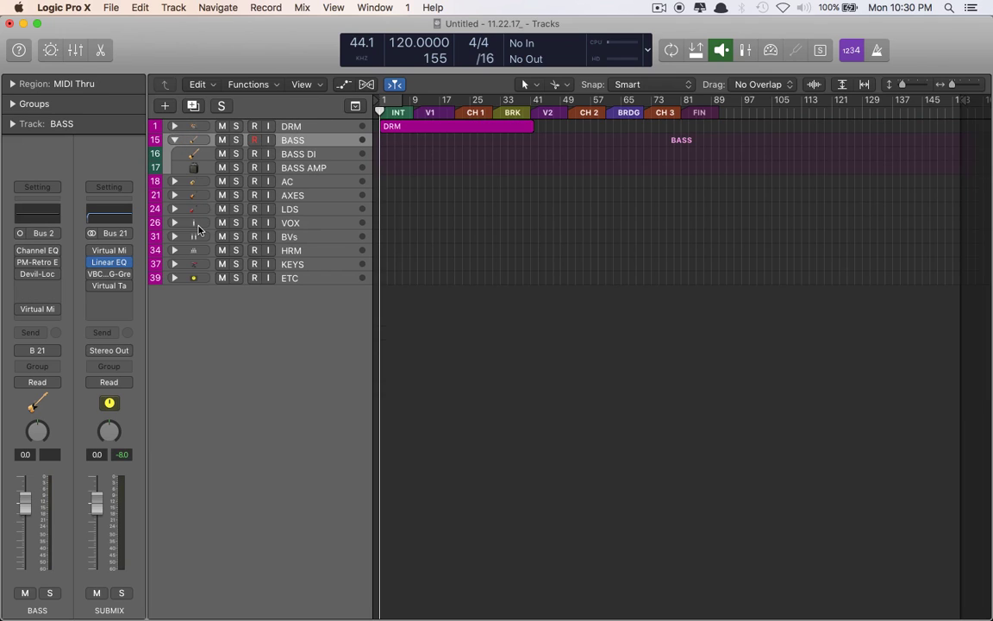
pyautogui.click(175, 140)
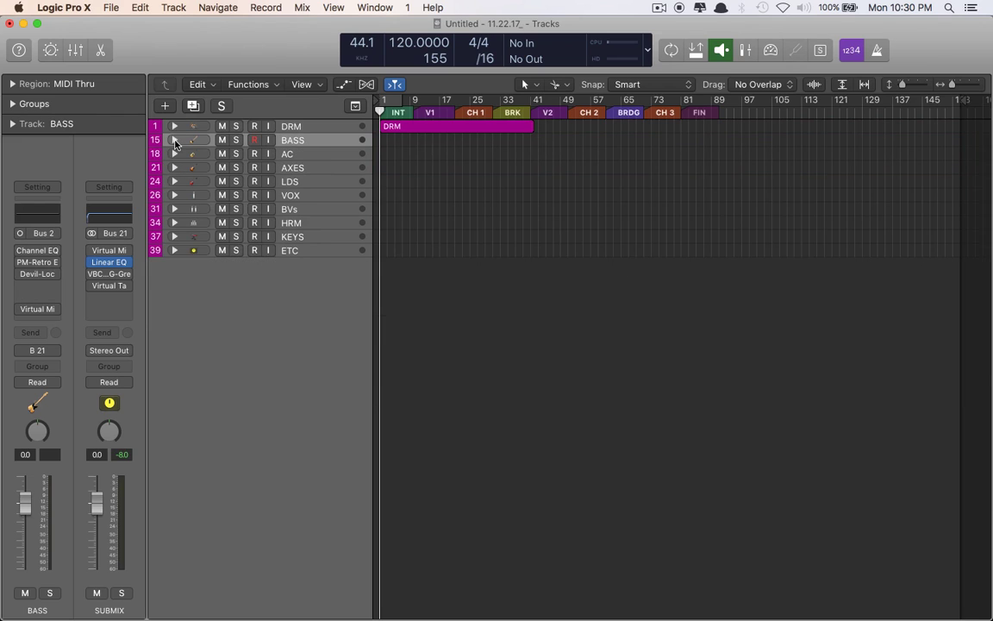
# Add three new audio tracks directly below the ETC stack
pyautogui.click(319, 252)
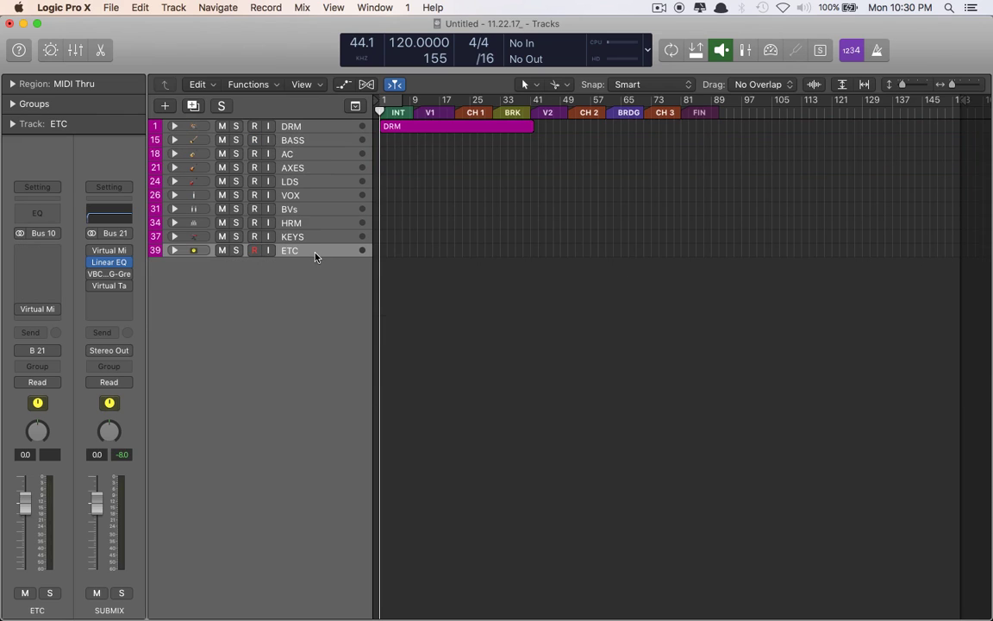
pyautogui.press('alt+super+n')
pyautogui.press('Return')
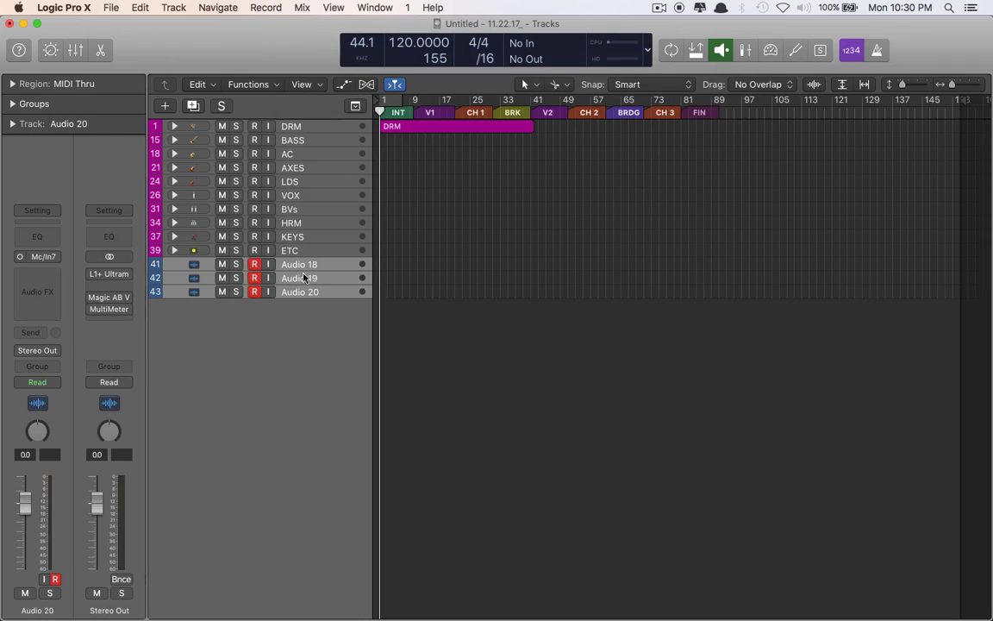
# Rename the three new audio tracks OH, KCK and SNR, in that order
pyautogui.click(305, 268)
pyautogui.doubleClick(306, 268)
pyautogui.write('OH')
pyautogui.press('Tab')
pyautogui.write('KCK')
pyautogui.hotkey('shift', 'Tab')
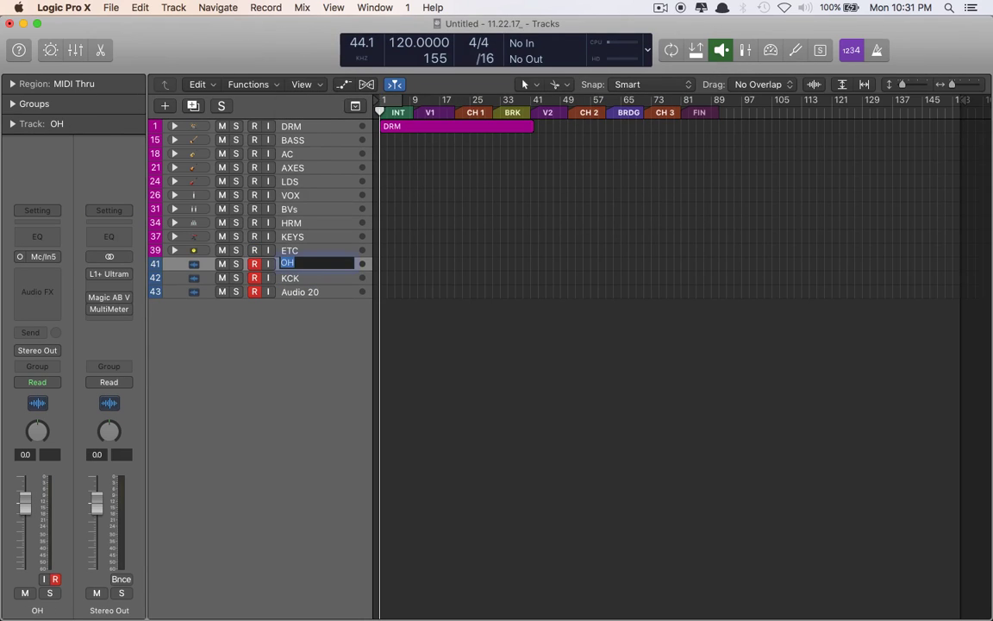
pyautogui.press('Tab')
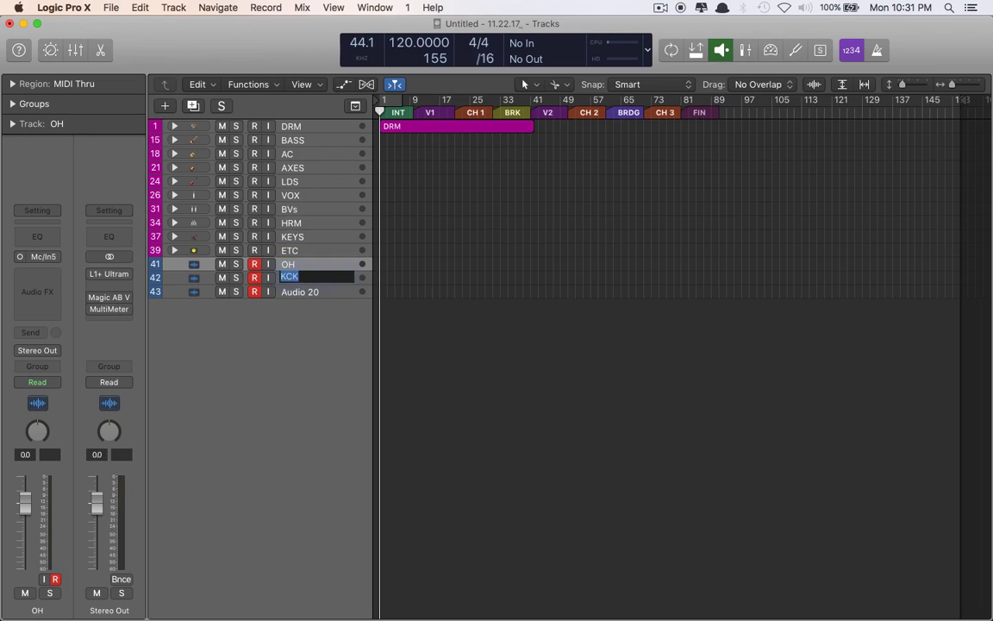
pyautogui.press('Tab')
pyautogui.write('SNR')
# Group the OH, KCK and SNR tracks into a Summing Stack
pyautogui.click(307, 268)
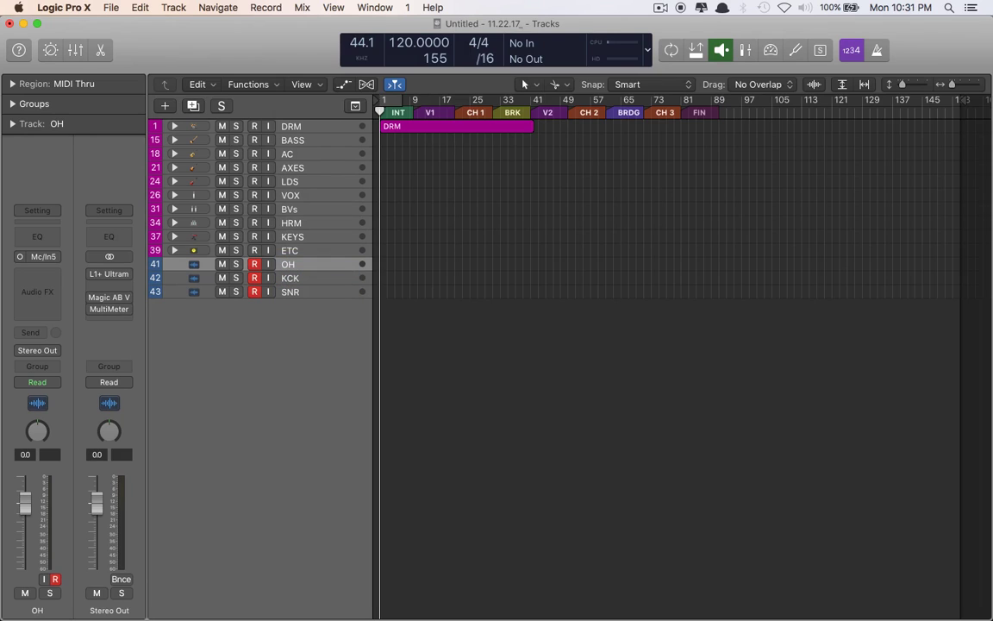
pyautogui.keyDown('shift'); pyautogui.click(318, 293); pyautogui.keyUp('shift')
pyautogui.press('super+shift+d')
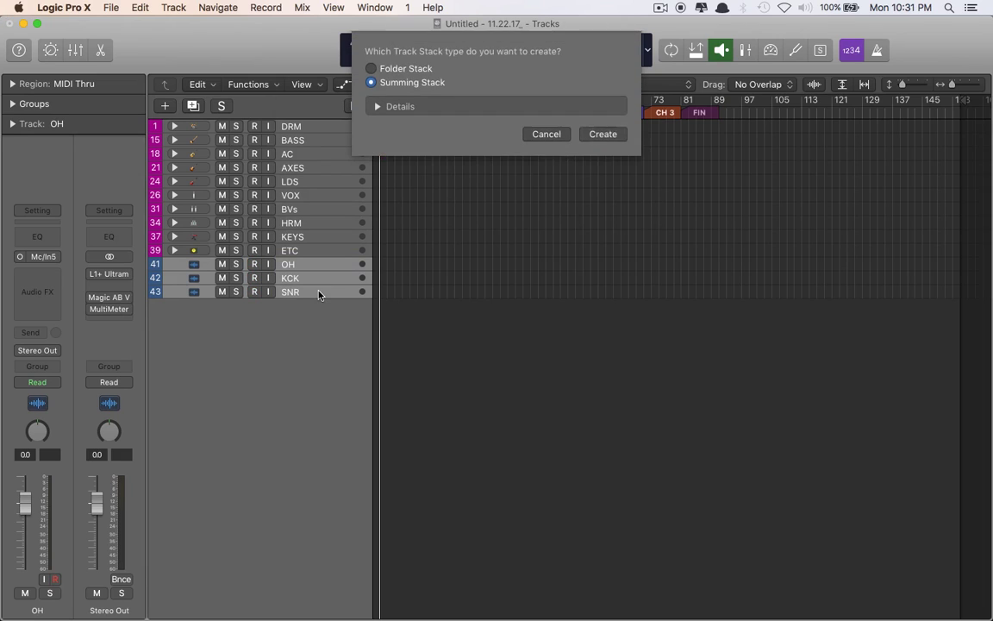
pyautogui.click(600, 134)
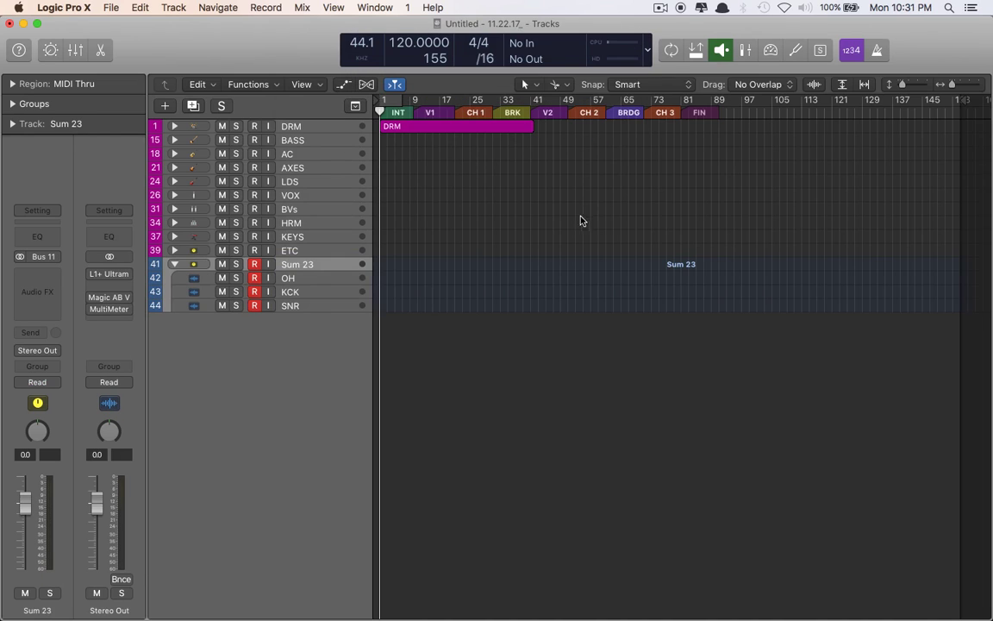
# Collapse and expand the new summing stack to view its three tracks
pyautogui.click(174, 265)
pyautogui.click(174, 265)
pyautogui.click(174, 265)
pyautogui.click(174, 264)
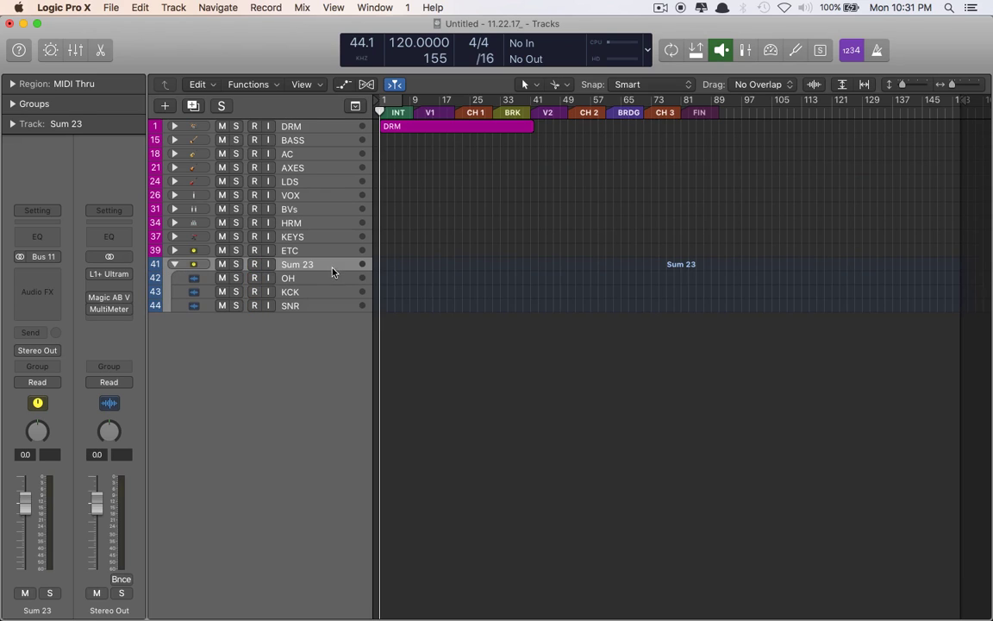
# Examine the output routing options of the OH, KCK and SNR tracks in the new stack without changing them
pyautogui.click(303, 282)
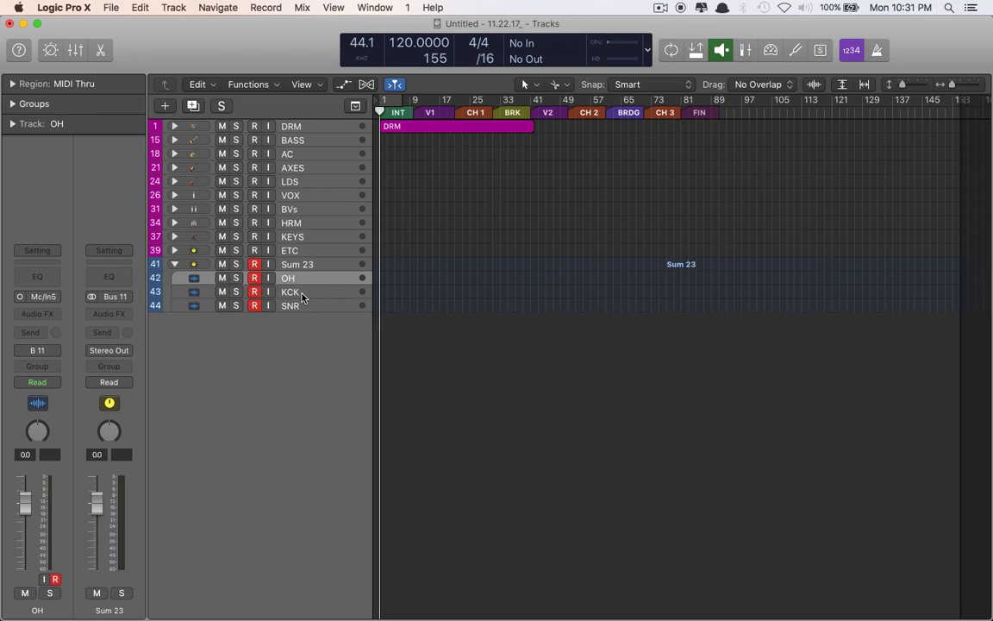
pyautogui.keyDown('shift'); pyautogui.click(302, 307); pyautogui.keyUp('shift')
pyautogui.click(37, 350)
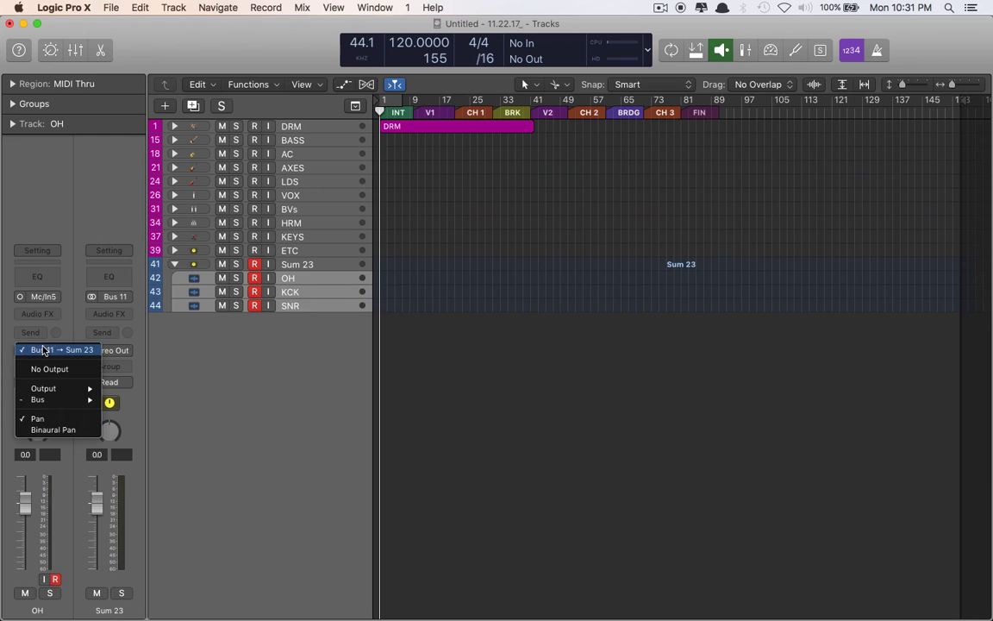
pyautogui.click(296, 266)
# Rename the new summing stack DRMS and disarm recording on the stack and its tracks
pyautogui.click(295, 266)
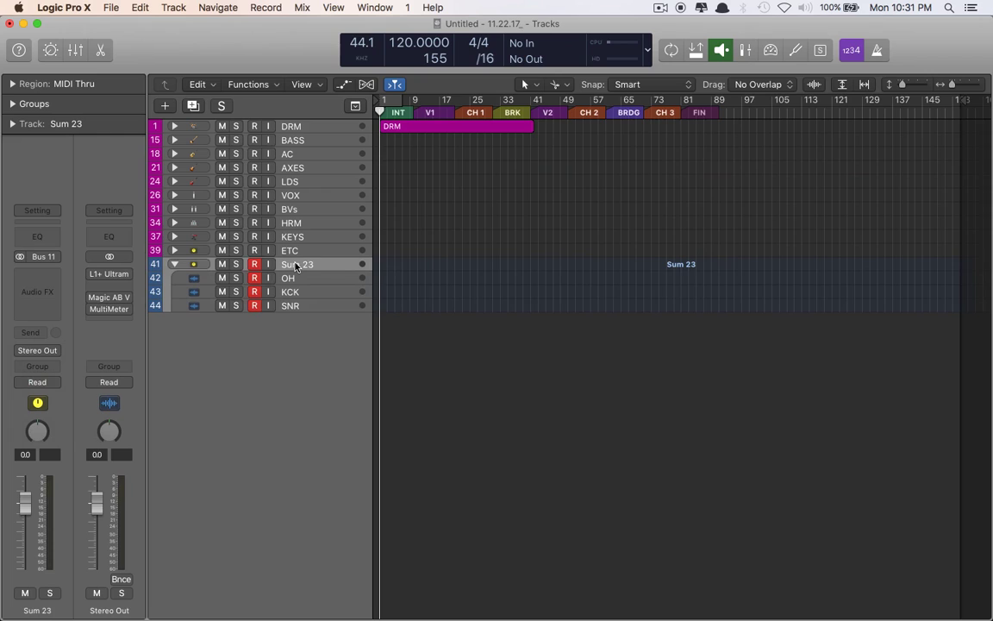
pyautogui.doubleClick(296, 266)
pyautogui.write('DRMS')
pyautogui.click(255, 263)
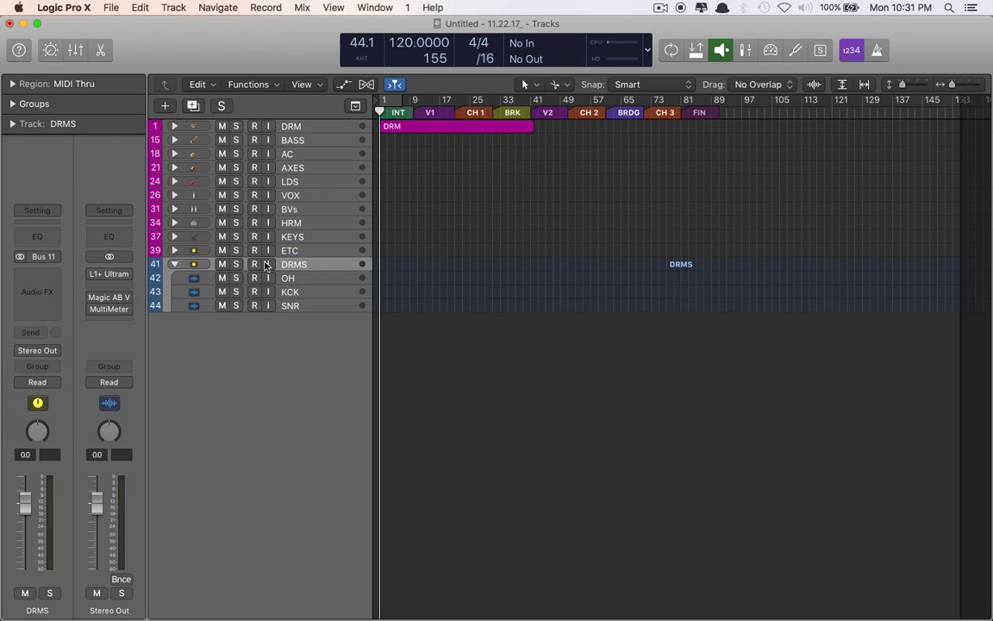
pyautogui.click(255, 264)
# Collapse the DRMS summing stack and delete it with its tracks
pyautogui.click(175, 263)
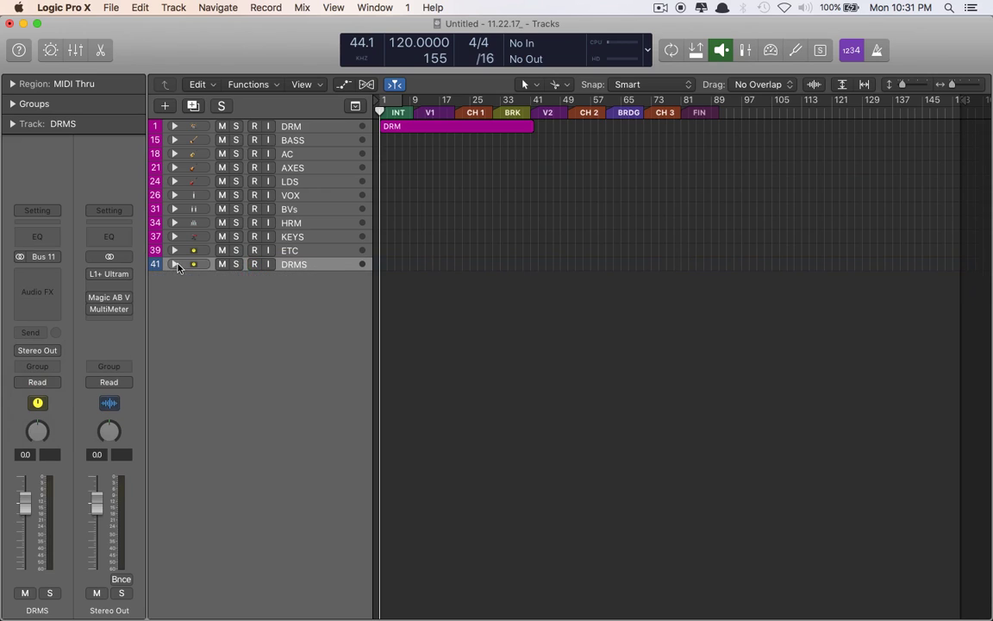
pyautogui.press('super+BackSpace')
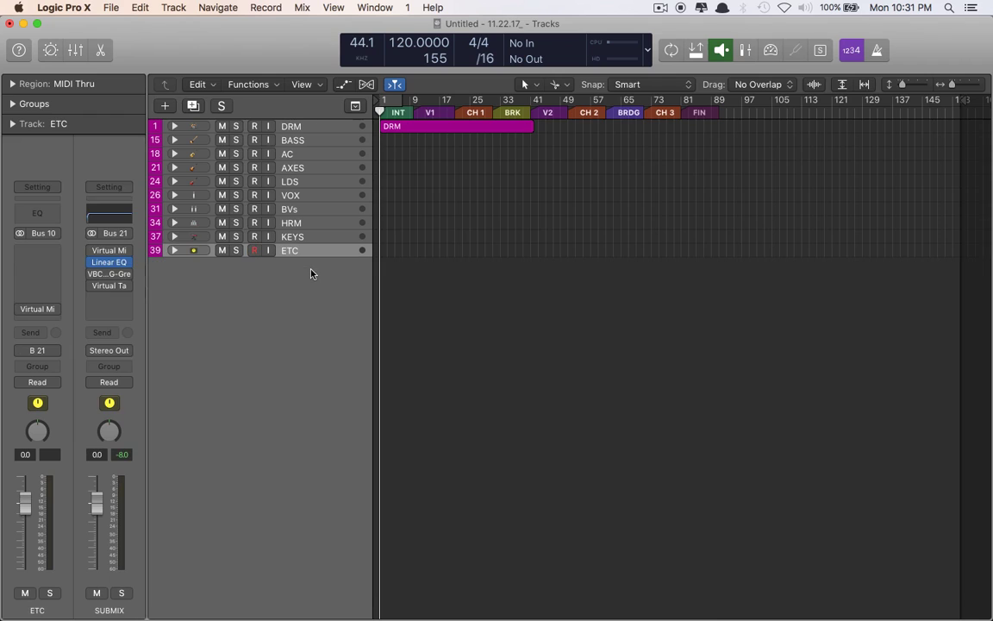
# Open the mixer and examine the routing from the DRM to ETC stacks through SUBMIX to Stereo Out
pyautogui.click(294, 128)
pyautogui.press('x')
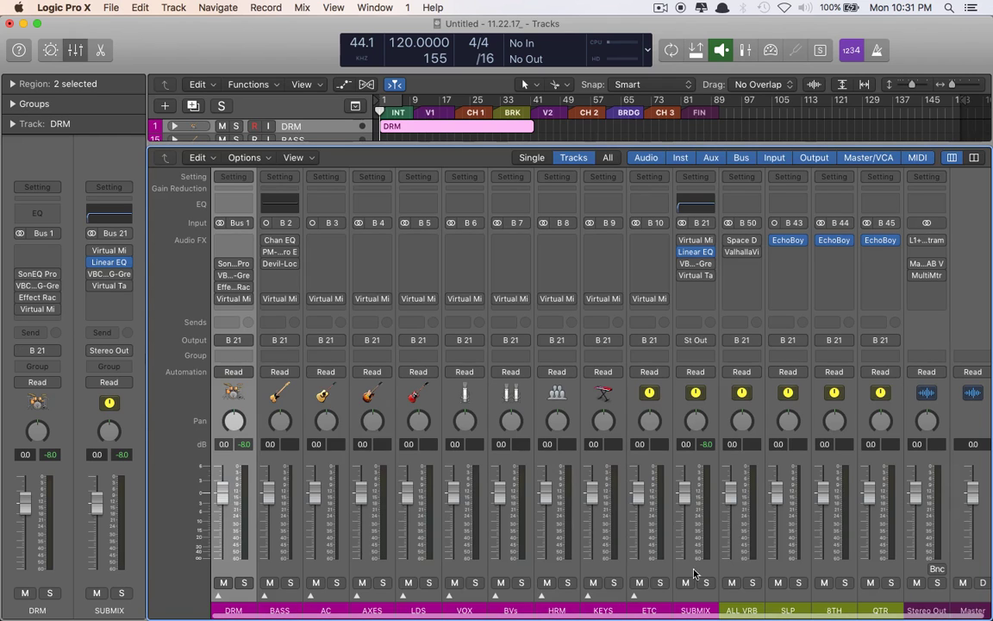
pyautogui.click(589, 339)
pyautogui.click(486, 308)
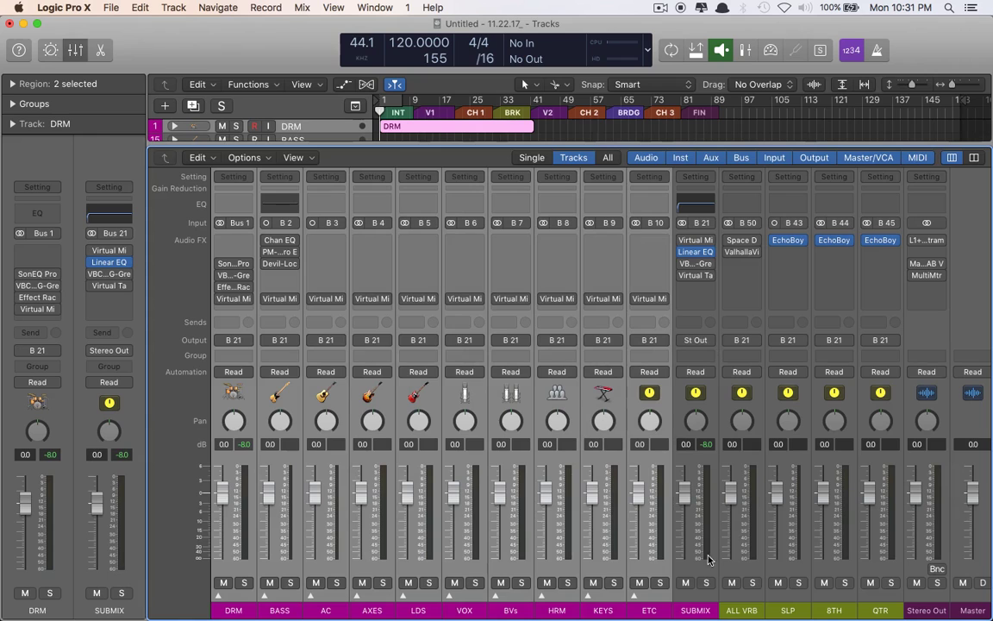
pyautogui.click(706, 610)
pyautogui.click(932, 611)
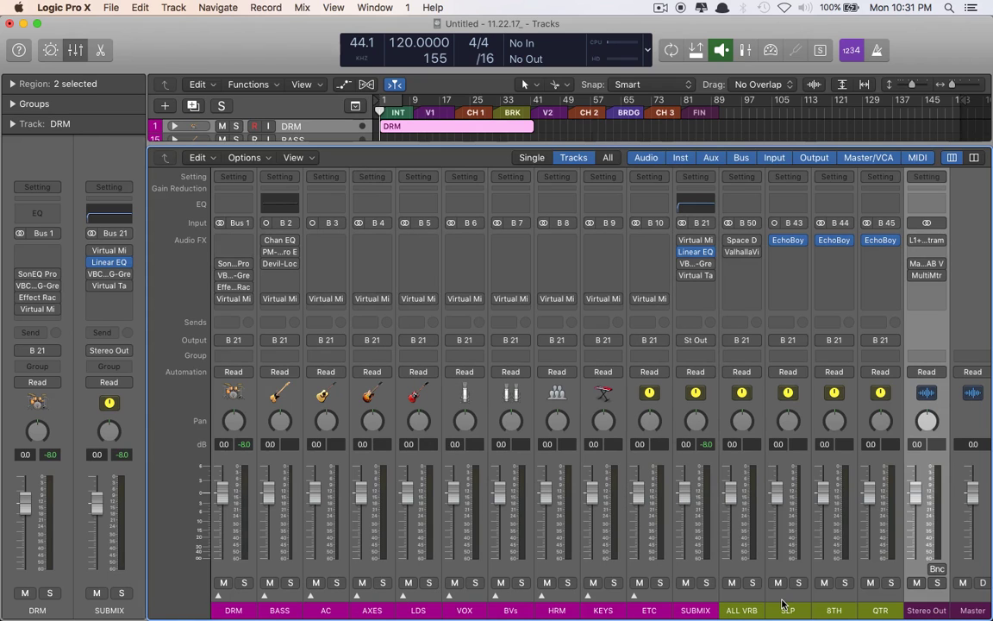
pyautogui.click(695, 610)
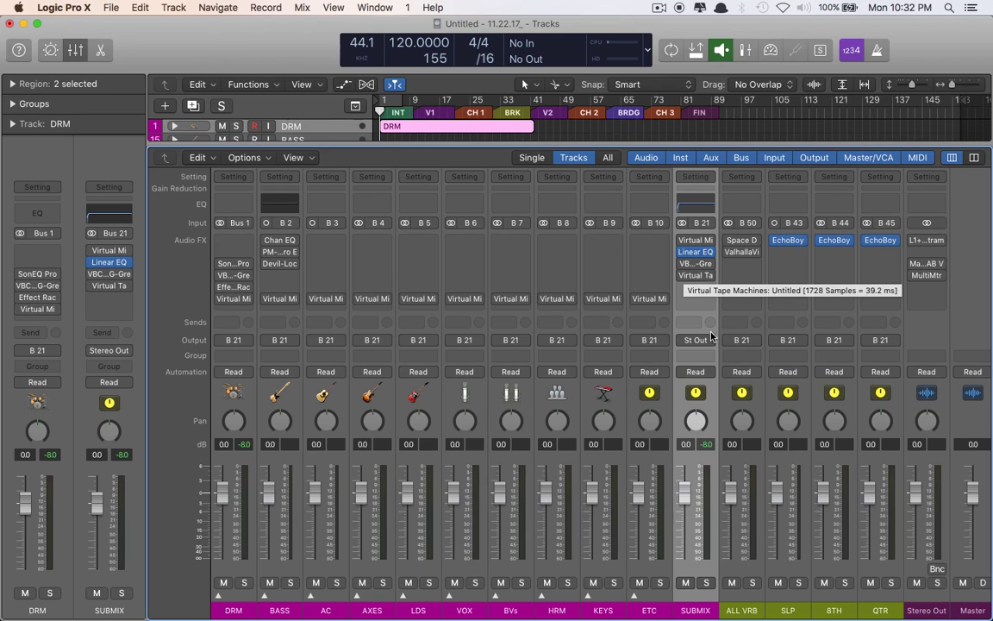
# Expand the DRM stack in the mixer and view the VBC FG-Grey compressor on its channel, closing the plug-in after inspection
pyautogui.click(219, 596)
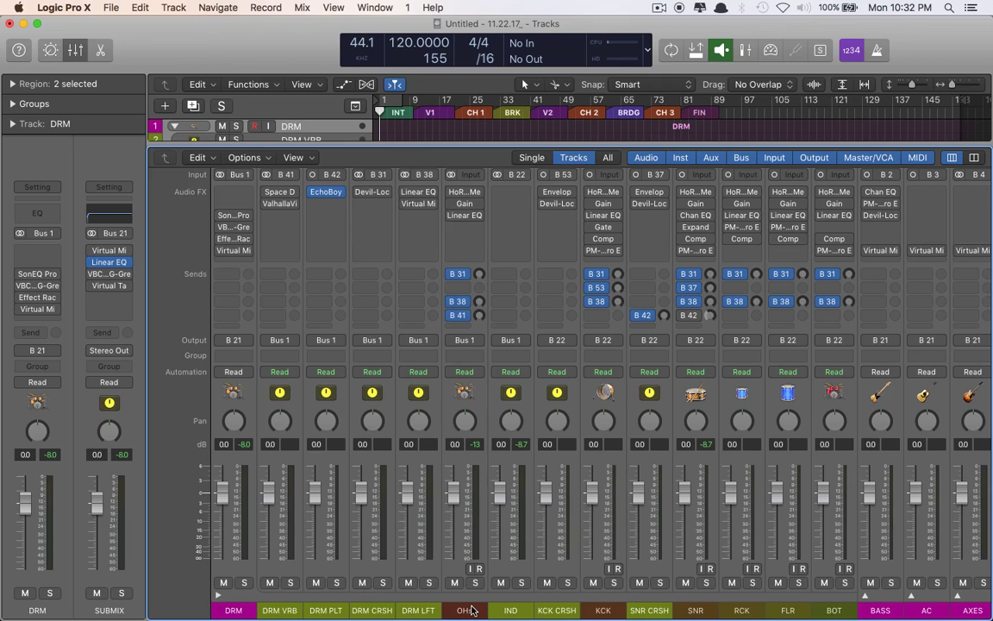
pyautogui.click(233, 227)
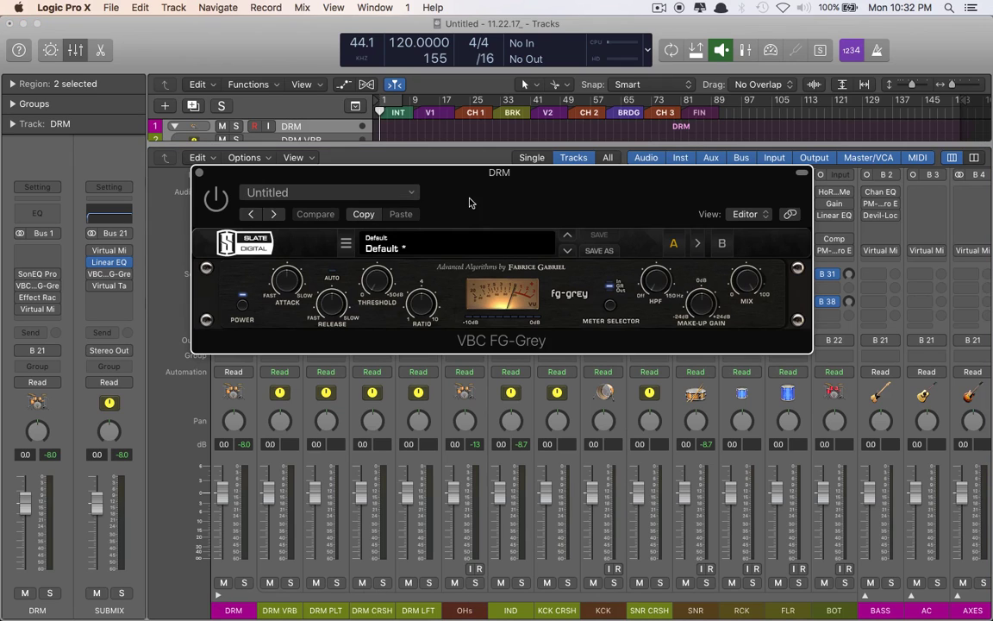
pyautogui.moveTo(468, 202); pyautogui.dragTo(532, 180)
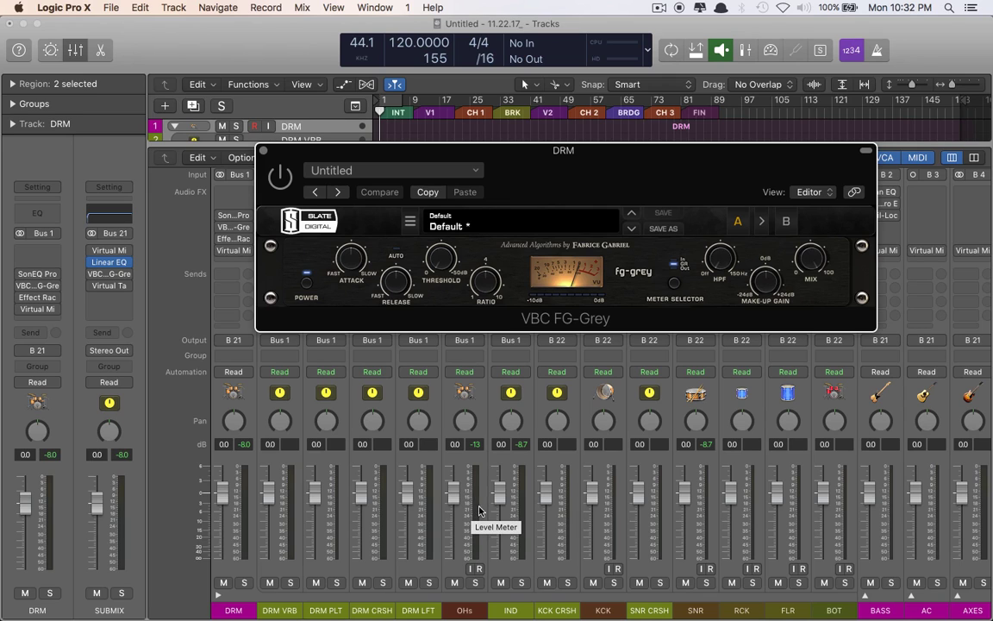
pyautogui.click(263, 150)
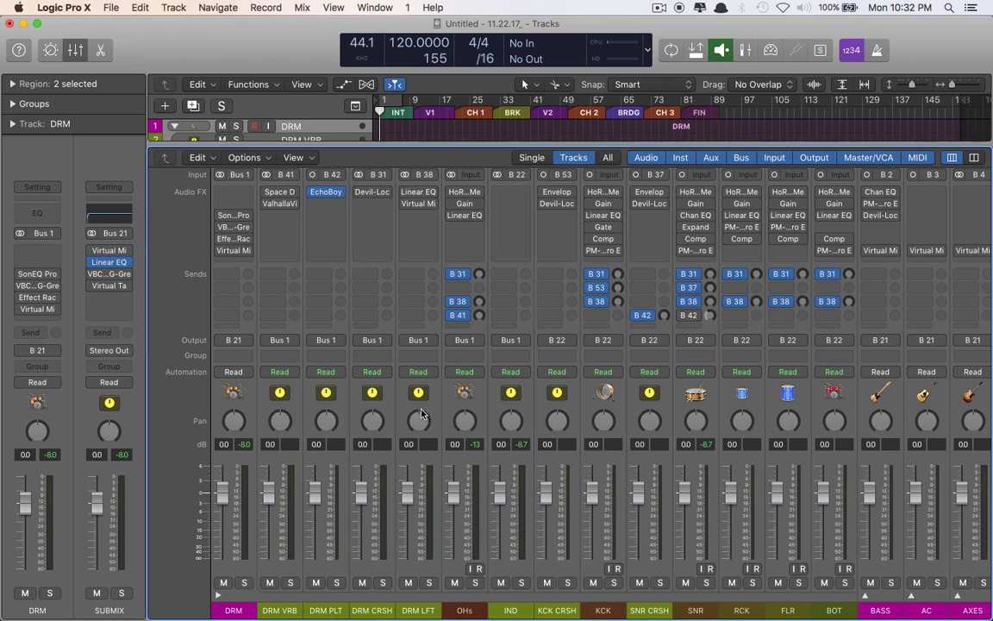
# Open the Gain plug-in on the OHs channel and the Slate Digital virtual channel rack on the DRM channel
pyautogui.click(465, 204)
pyautogui.moveTo(241, 257); pyautogui.dragTo(464, 268)
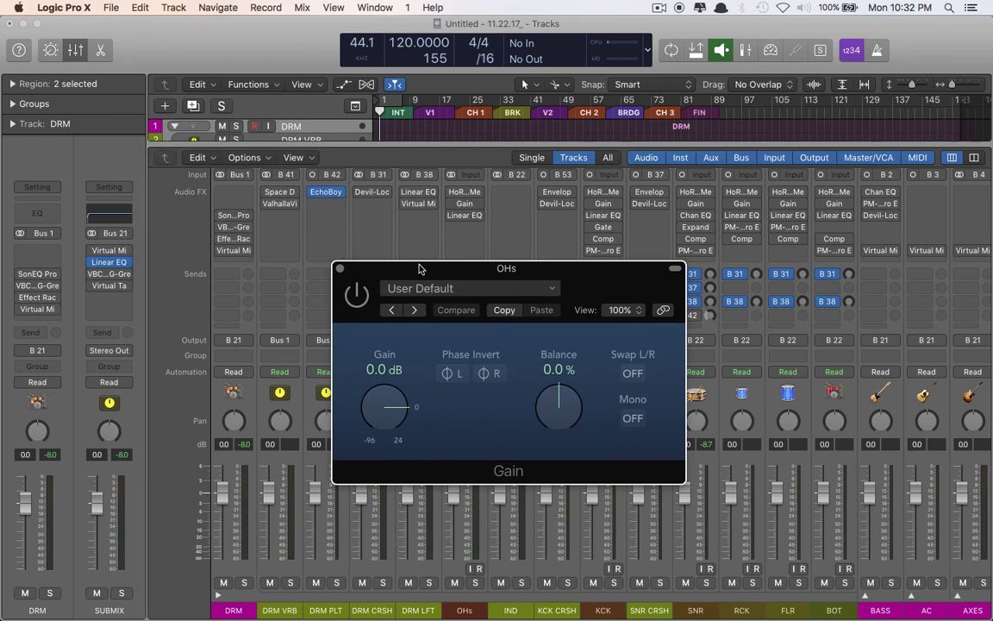
pyautogui.click(237, 251)
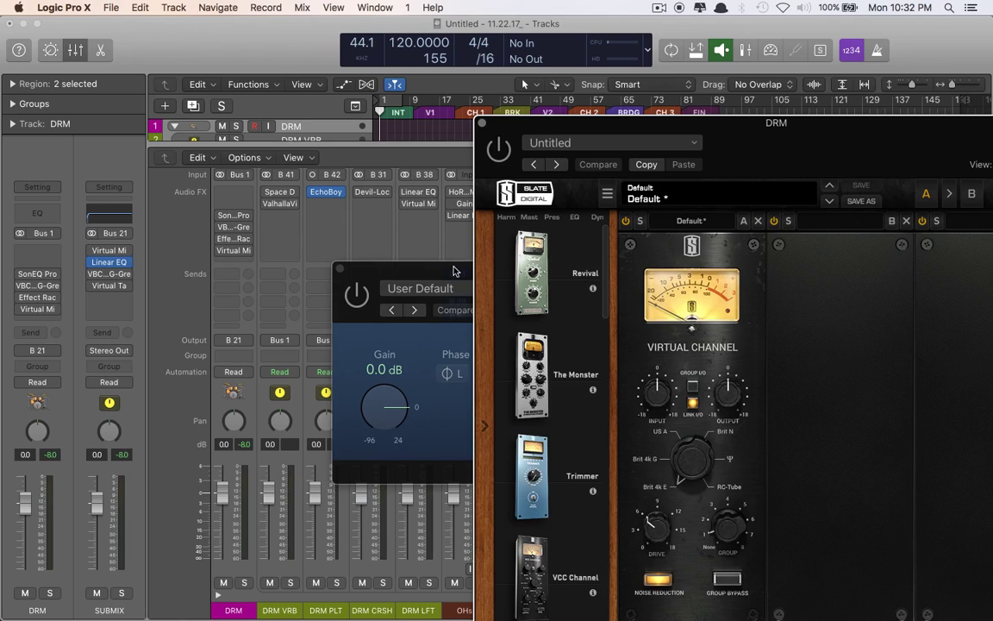
# Try 0.1 dB on the OHs channel's Gain plug-in, and reset the gain to its default before closing it
pyautogui.click(397, 398)
pyautogui.moveTo(398, 398); pyautogui.dragTo(392, 394)
pyautogui.click(665, 145)
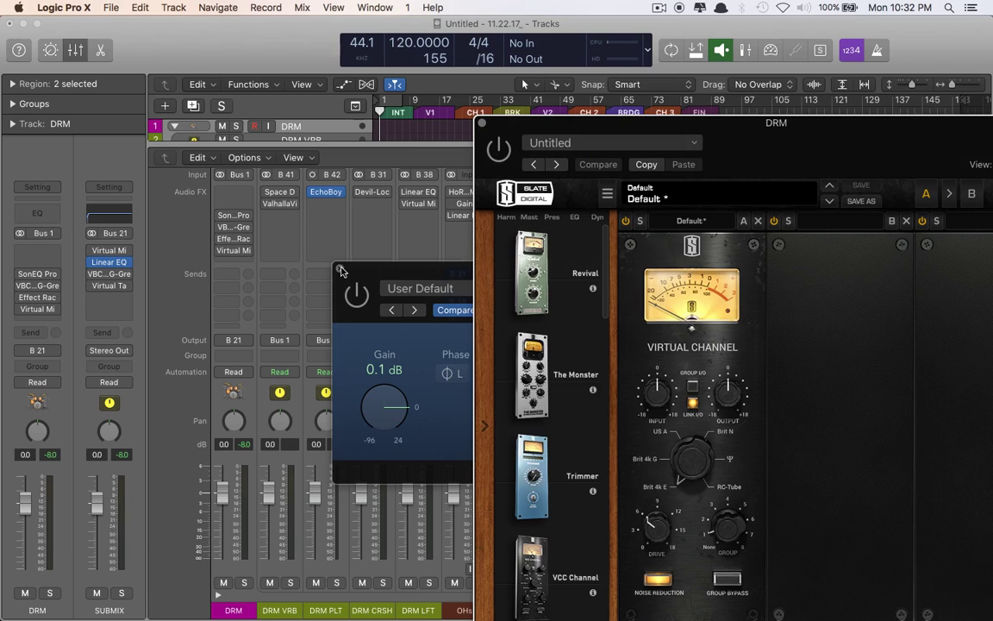
pyautogui.click(383, 408)
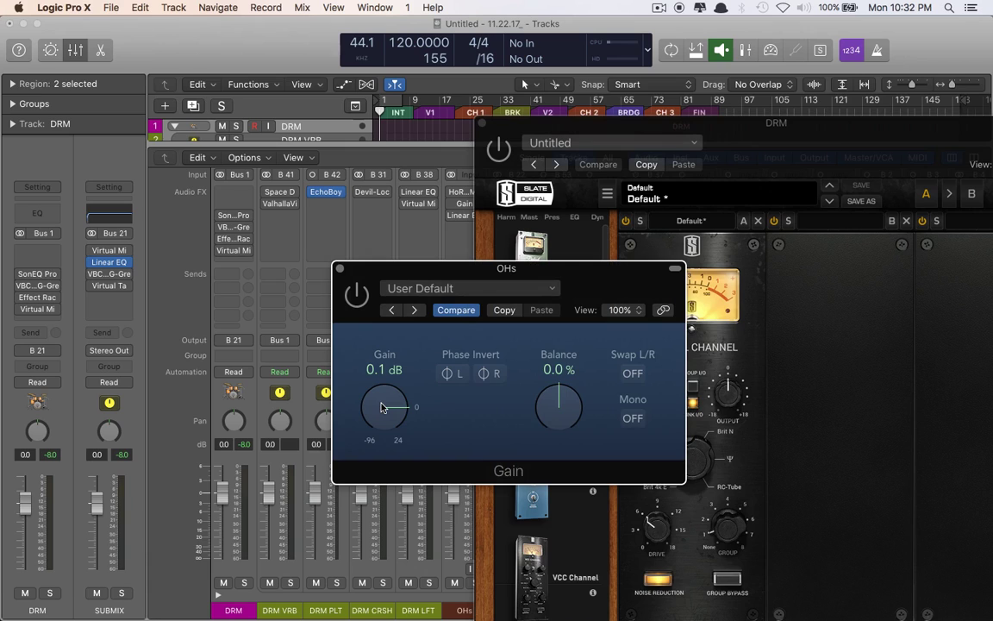
pyautogui.keyDown('alt'); pyautogui.click(382, 407); pyautogui.keyUp('alt')
pyautogui.click(338, 270)
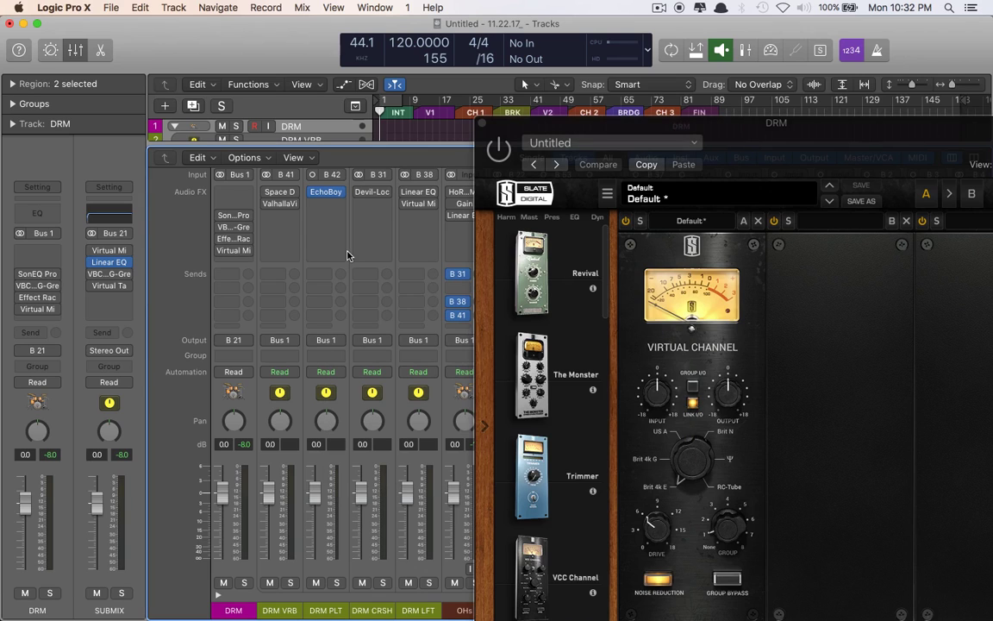
# Close the DRM channel rack, try the auto and gain controls of the OHs channel's HoRNet VU Meter, and reset the gain before closing it
pyautogui.click(483, 123)
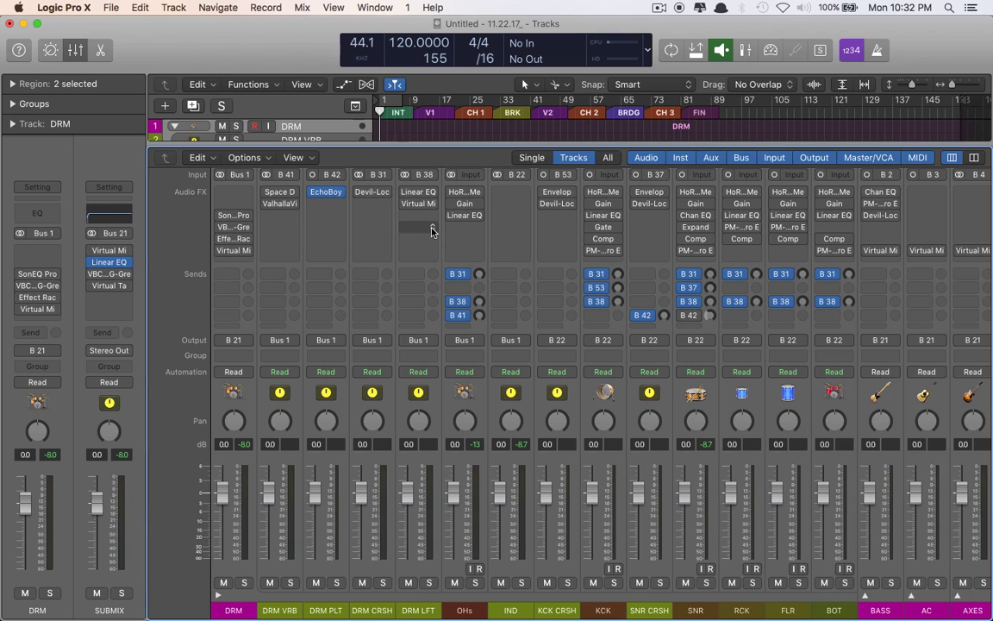
pyautogui.click(464, 191)
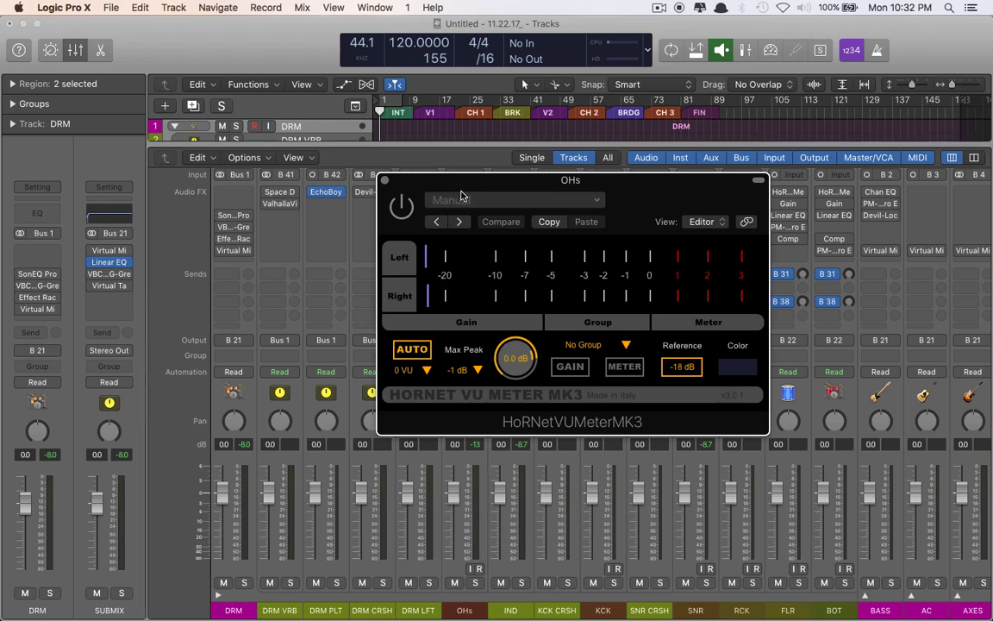
pyautogui.click(410, 351)
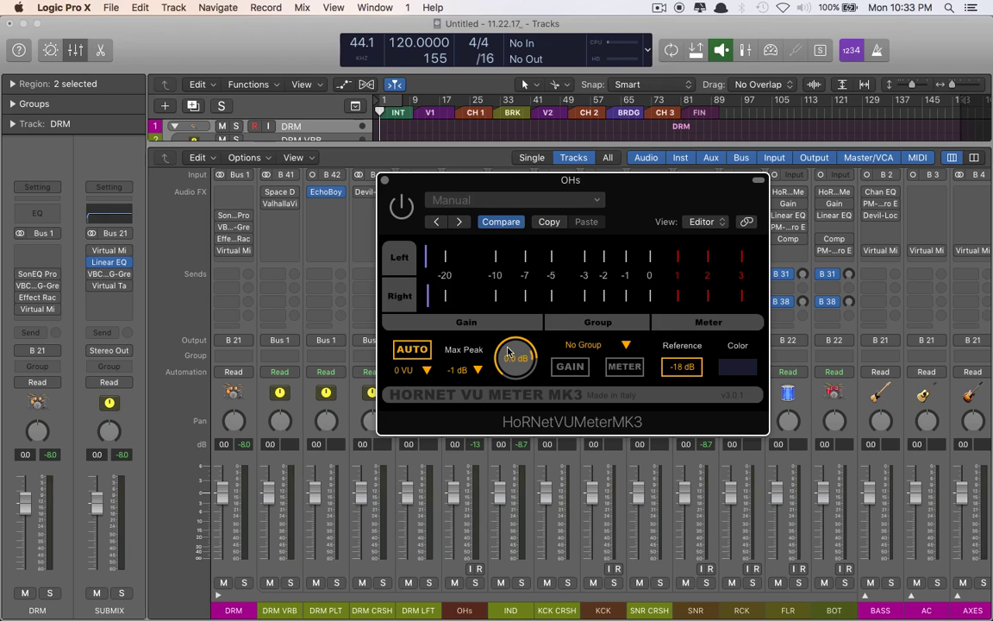
pyautogui.moveTo(513, 356); pyautogui.dragTo(514, 372)
pyautogui.doubleClick(507, 356)
pyautogui.click(385, 180)
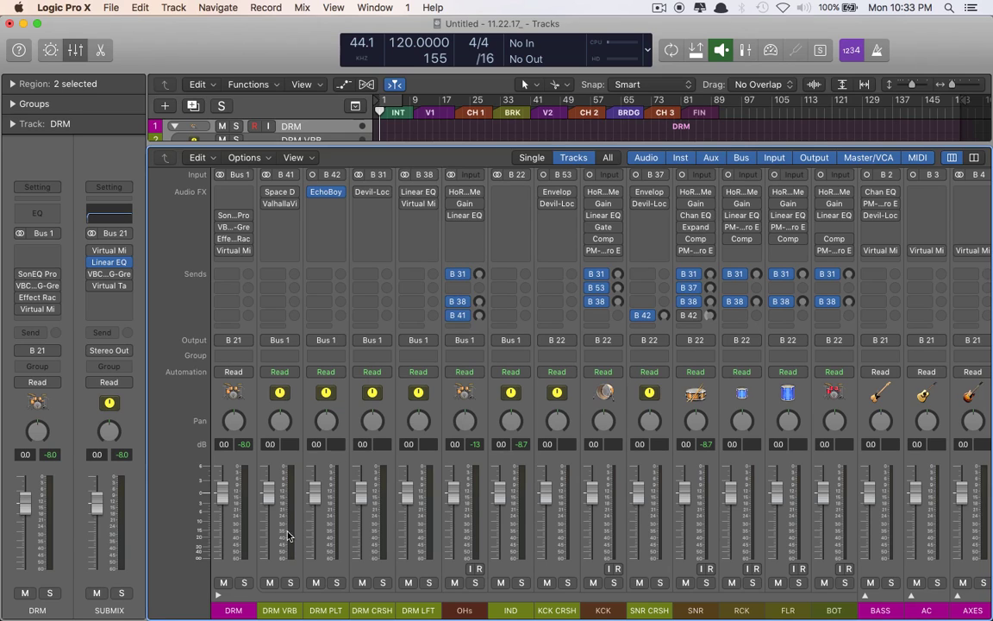
# Collapse the DRM stack to review the top-level stacks, and expand it again to look over its member channels
pyautogui.click(219, 597)
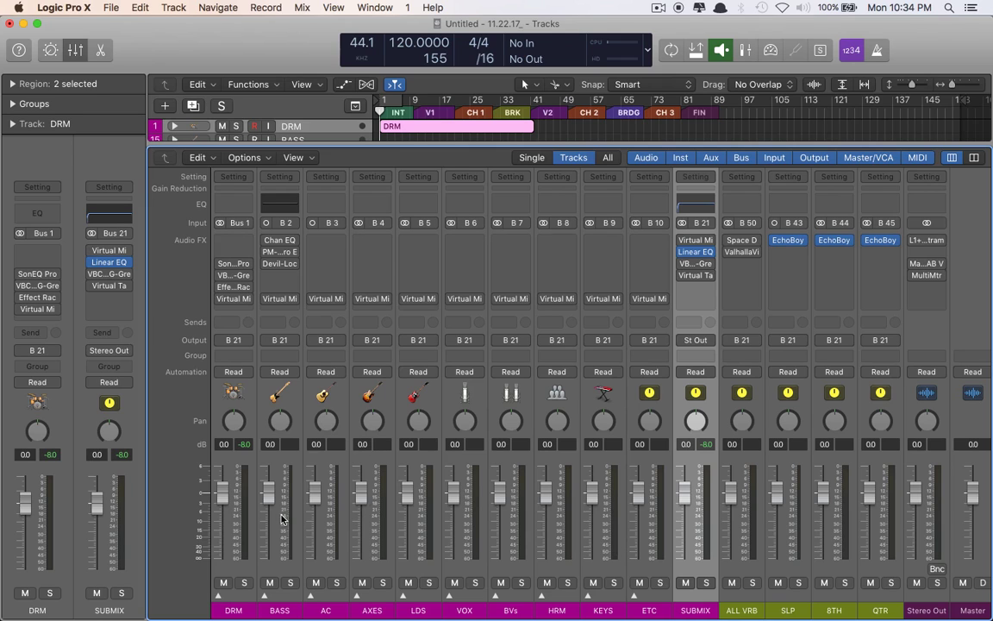
pyautogui.click(219, 595)
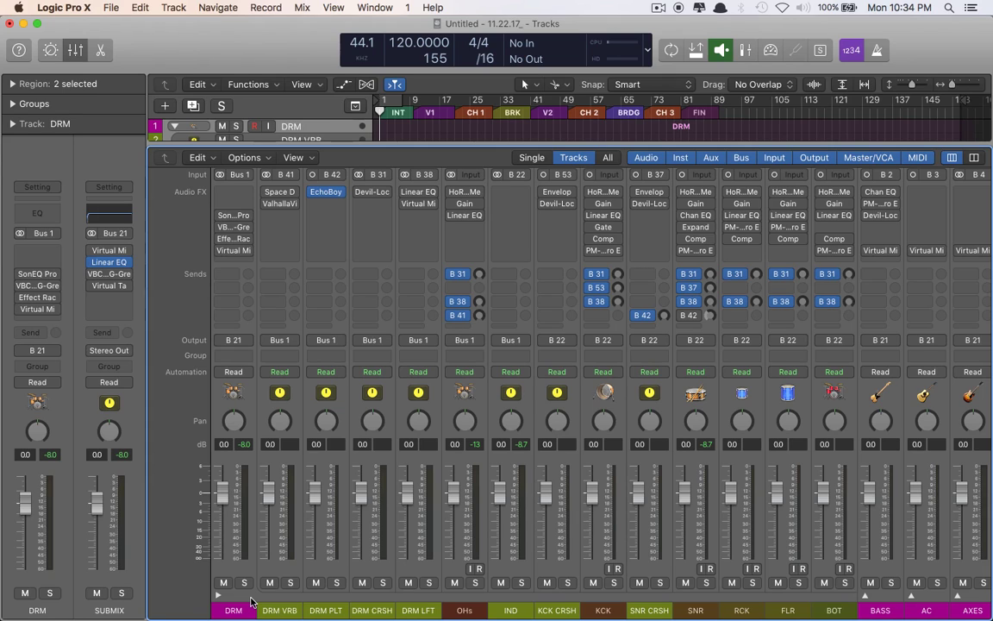
pyautogui.moveTo(233, 217)
pyautogui.hscroll(4, 412, 517)
pyautogui.hscroll(-5, 556, 493)
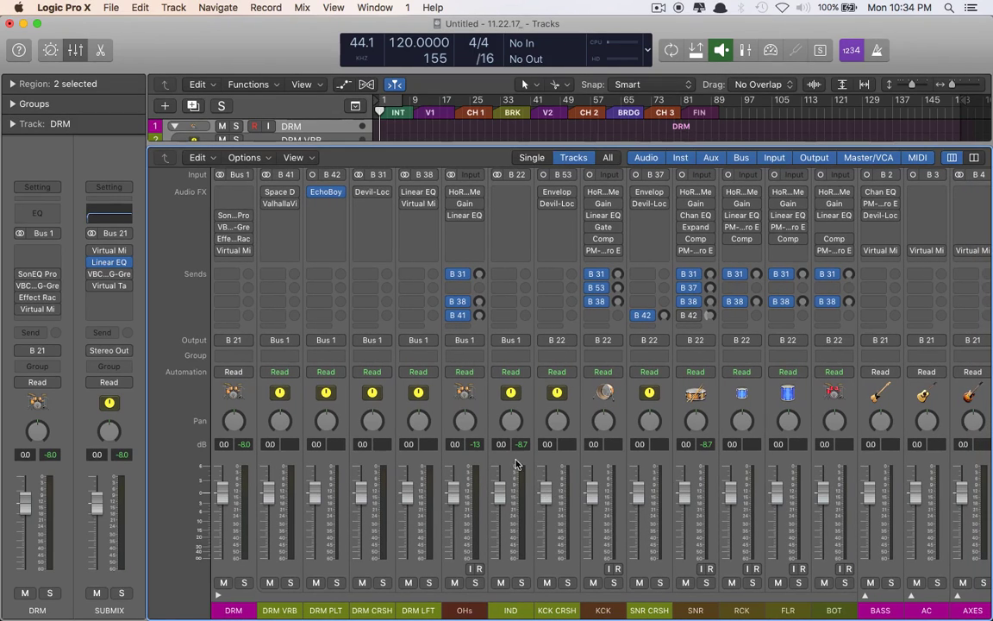
# Boost the low and high bands and cut the low mids in the DRM channel's SonEQ Pro, closing the plug-in when done
pyautogui.click(238, 217)
pyautogui.moveTo(529, 102); pyautogui.dragTo(737, 105)
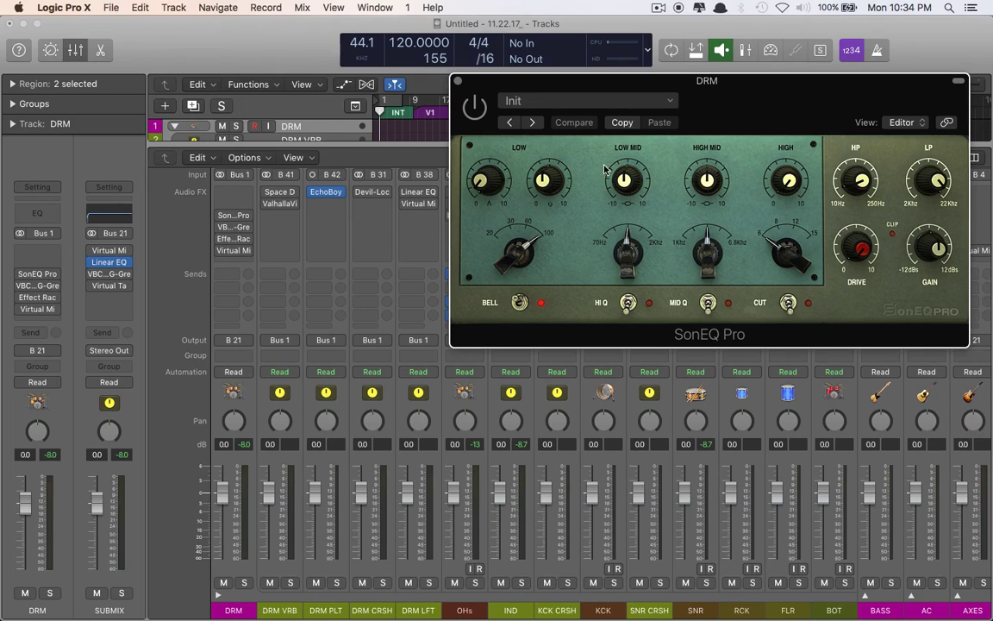
pyautogui.moveTo(786, 182); pyautogui.dragTo(776, 130)
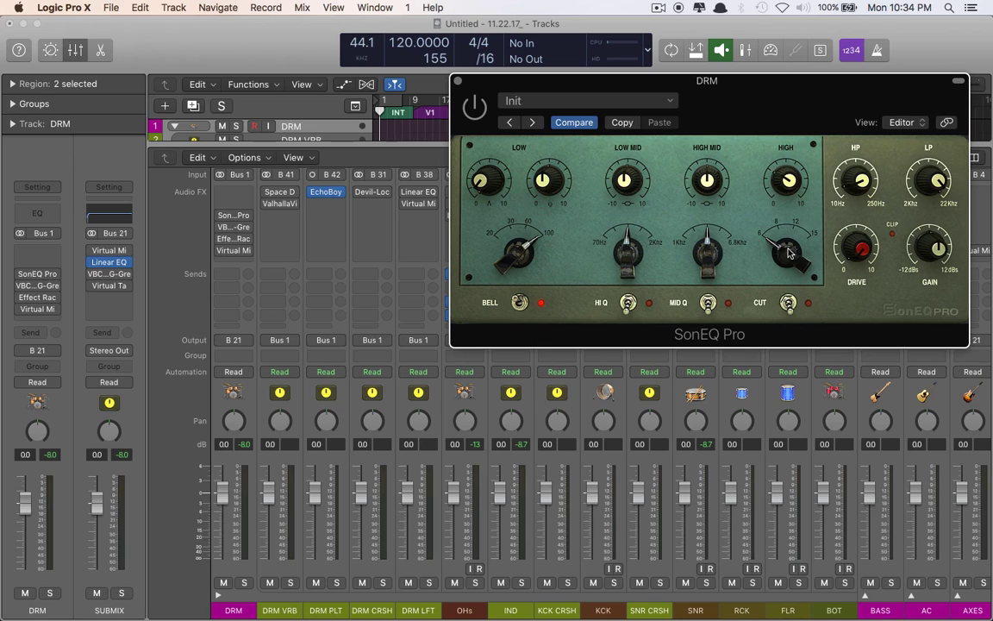
pyautogui.moveTo(627, 183); pyautogui.dragTo(627, 214)
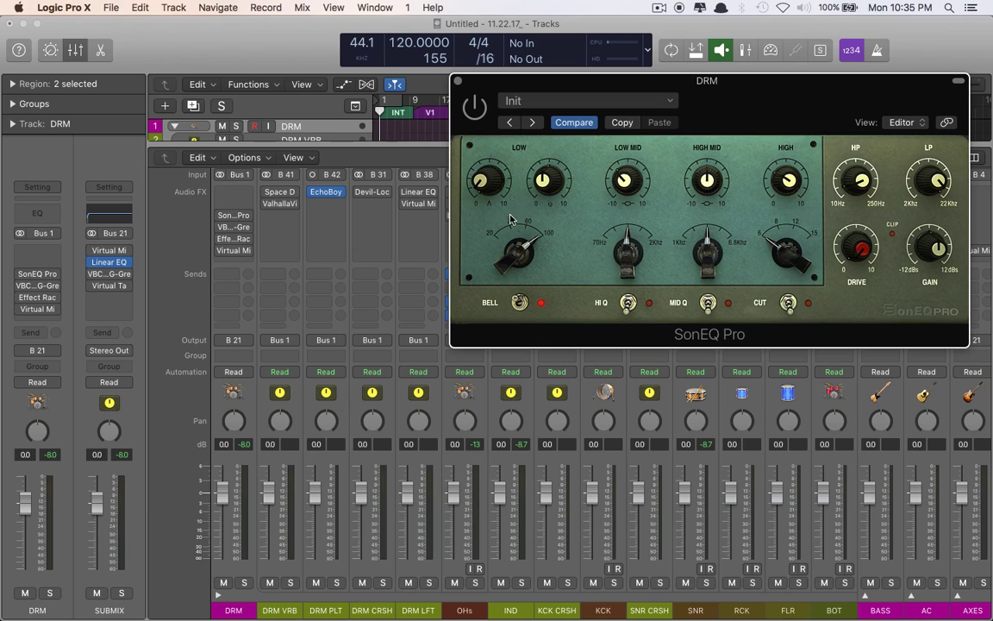
pyautogui.moveTo(485, 183); pyautogui.dragTo(482, 140)
pyautogui.click(458, 82)
# Try the attack and threshold controls of the VBC FG-Grey compressor on the DRM channel, and close the plug-in
pyautogui.click(233, 227)
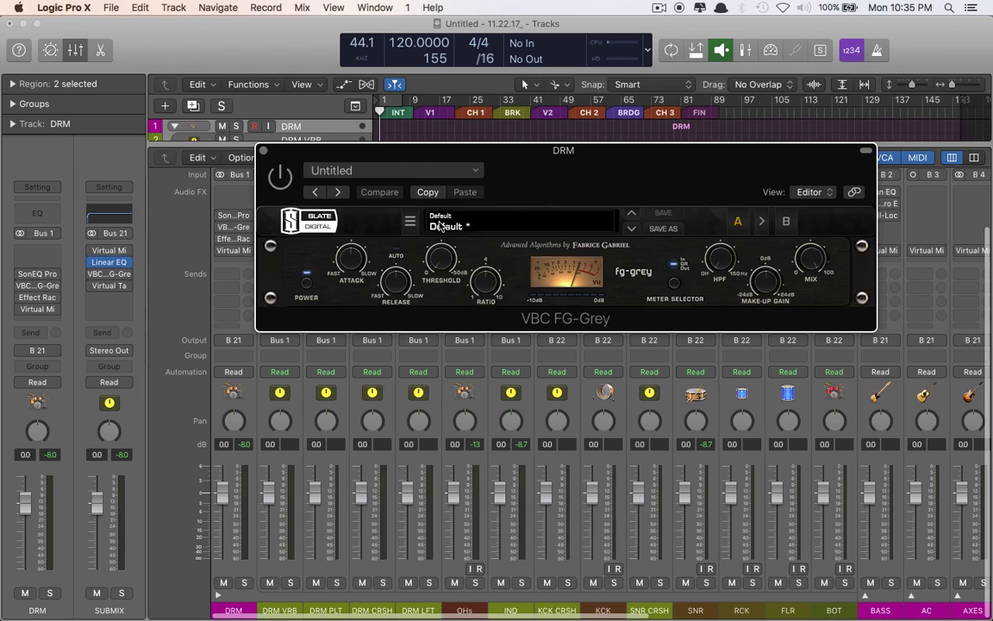
pyautogui.moveTo(544, 174); pyautogui.dragTo(538, 149)
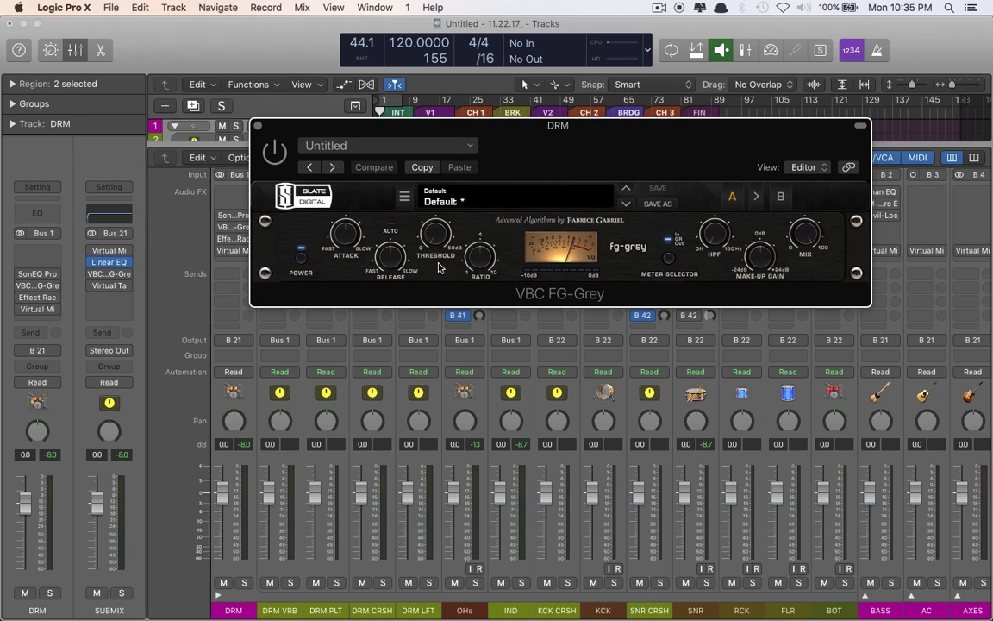
pyautogui.moveTo(347, 232); pyautogui.dragTo(313, 197)
pyautogui.moveTo(426, 244); pyautogui.dragTo(422, 205)
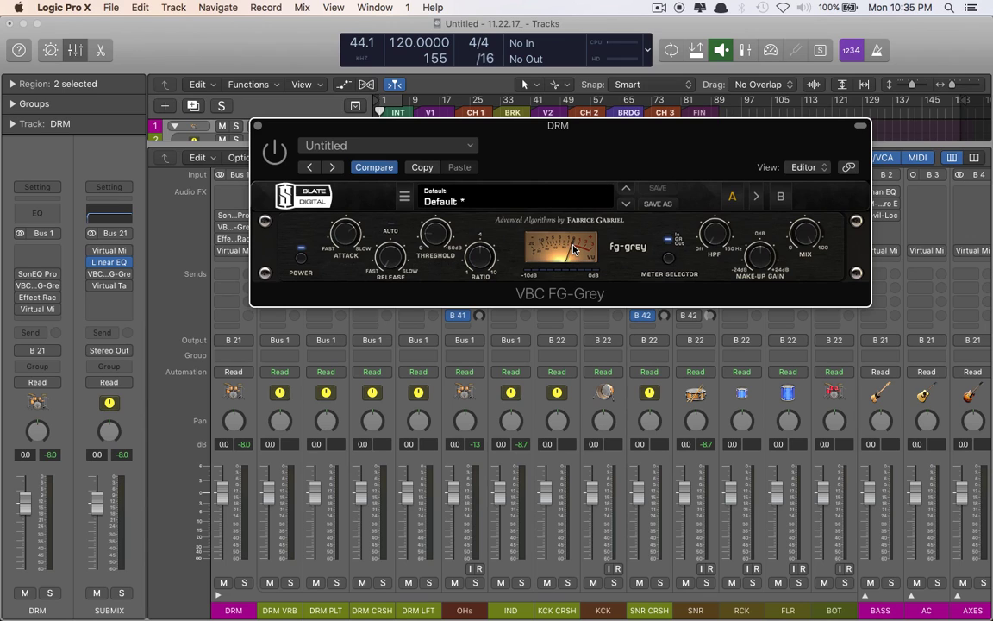
pyautogui.click(257, 127)
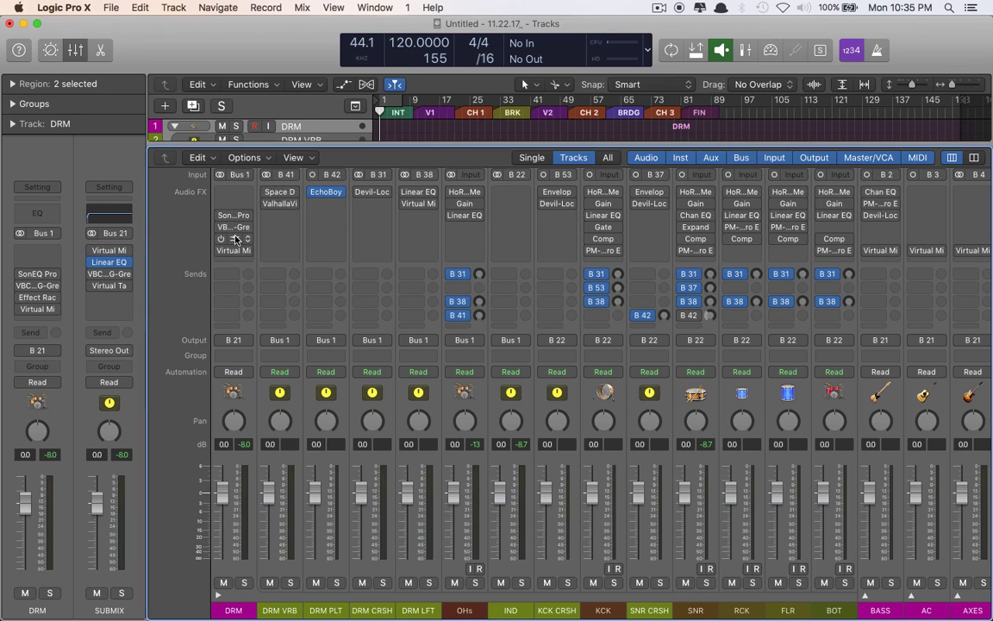
# Open the DRM channel's Effect Rack and try the Decapitator's drive and styles E, N, T and P, returning to style A
pyautogui.click(235, 239)
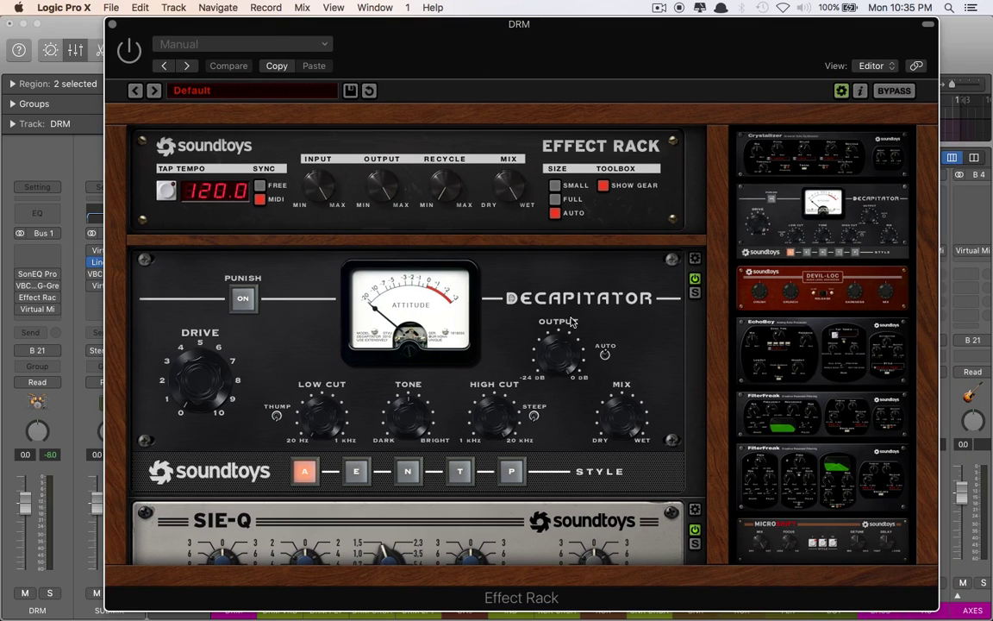
pyautogui.moveTo(180, 338); pyautogui.dragTo(184, 408)
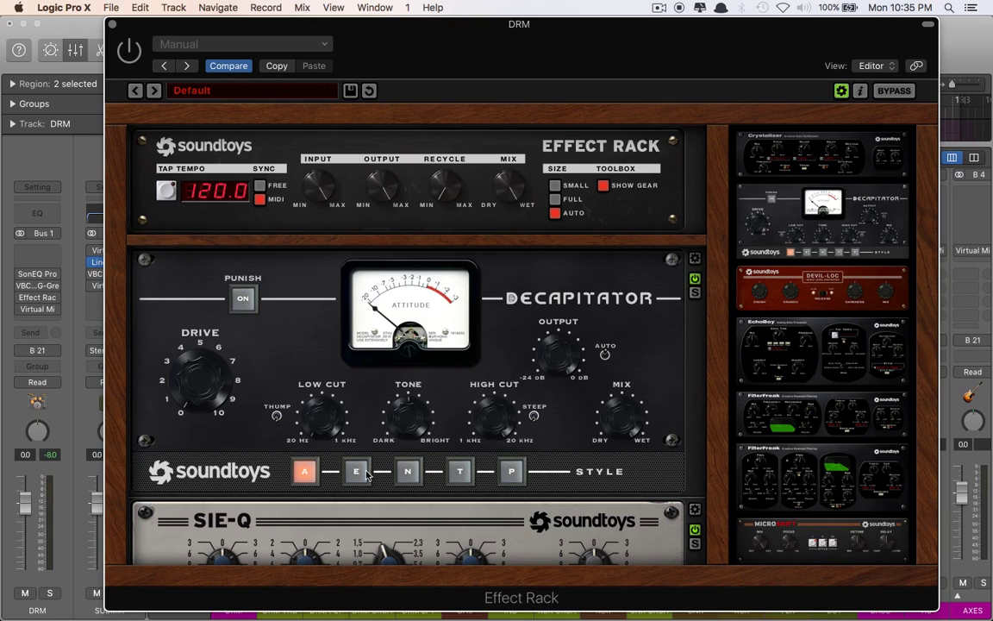
pyautogui.click(356, 471)
pyautogui.click(408, 471)
pyautogui.click(459, 470)
pyautogui.click(511, 474)
pyautogui.click(459, 470)
pyautogui.click(407, 470)
pyautogui.click(356, 471)
pyautogui.click(304, 471)
# Boost the low and high bands of the SIE-Q in the Effect Rack and set its mid frequency to 0.7 kHz
pyautogui.scroll(-3, 293, 370)
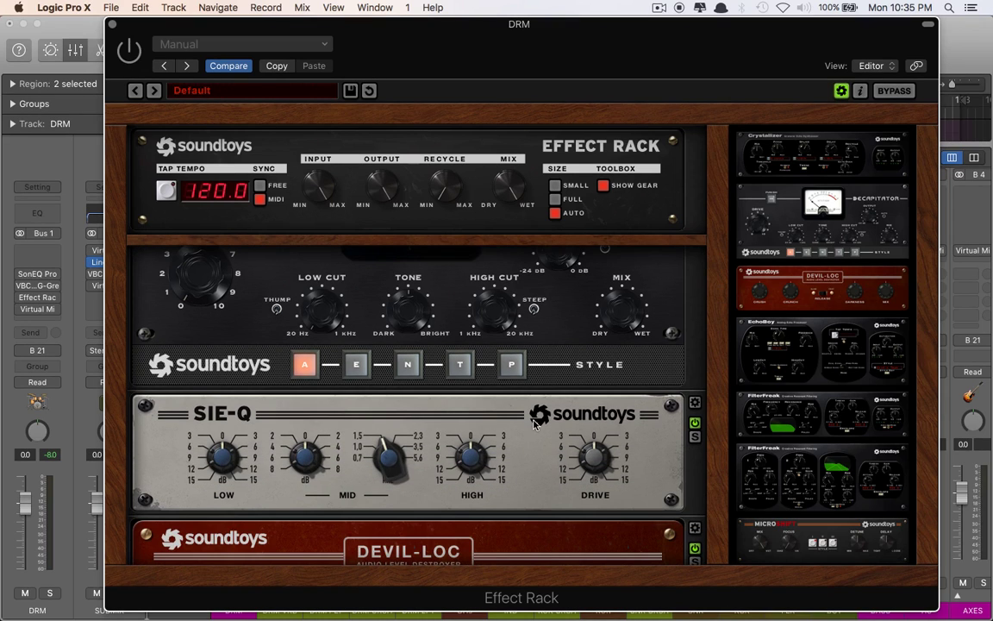
pyautogui.moveTo(470, 459); pyautogui.dragTo(470, 427)
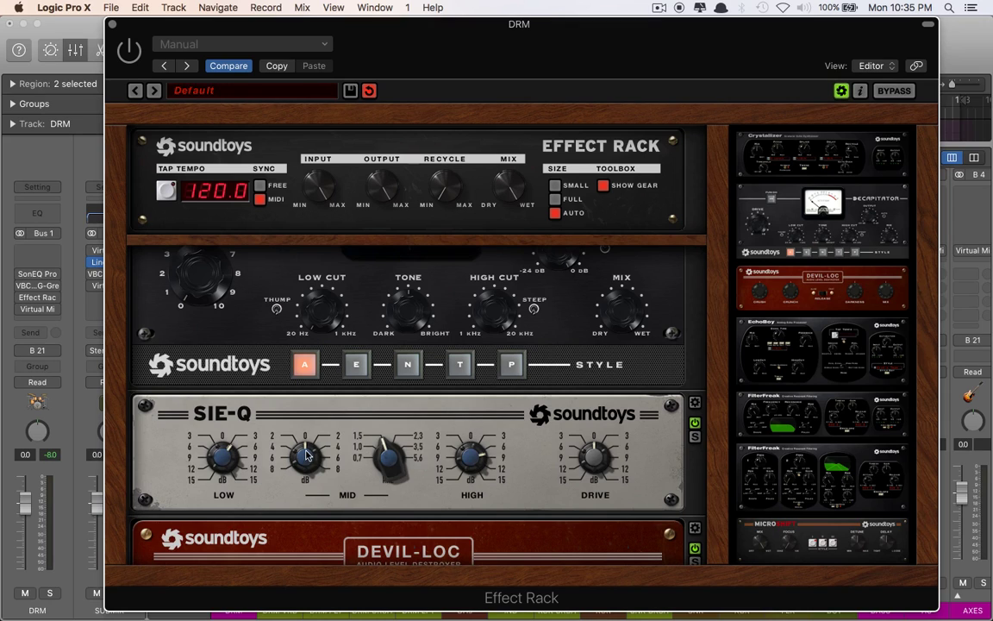
pyautogui.moveTo(393, 449); pyautogui.dragTo(353, 412)
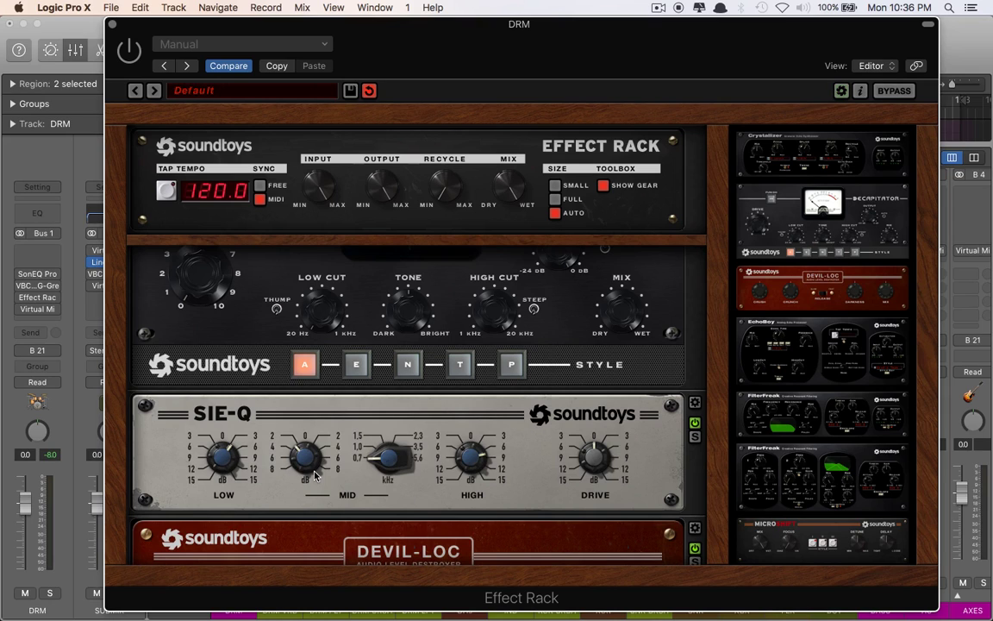
# Set the Devil-Loc's release to slow in the Effect Rack, and close the rack
pyautogui.scroll(-1, 333, 399)
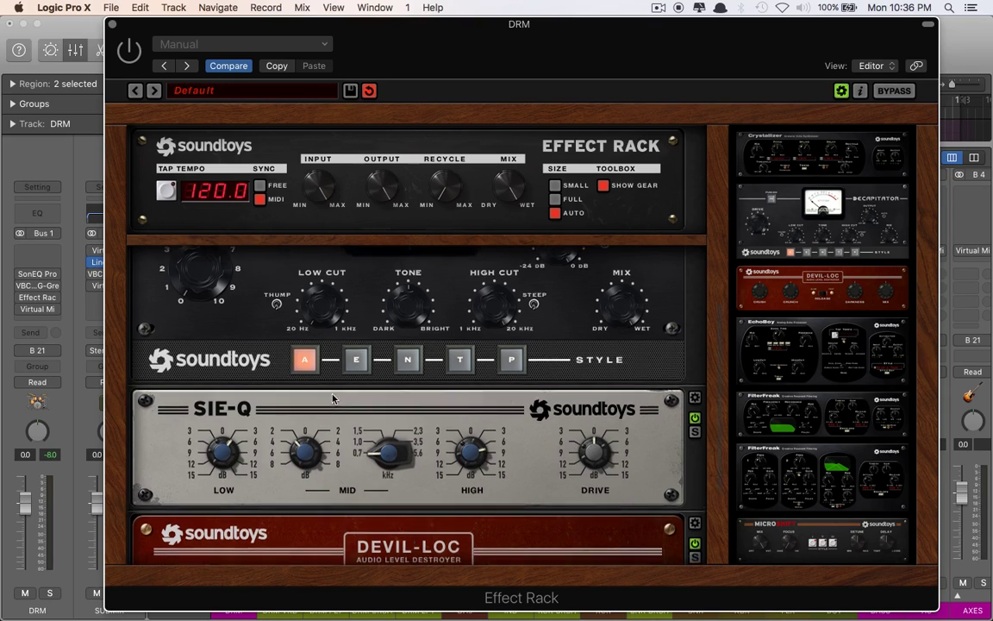
pyautogui.scroll(-5, 334, 398)
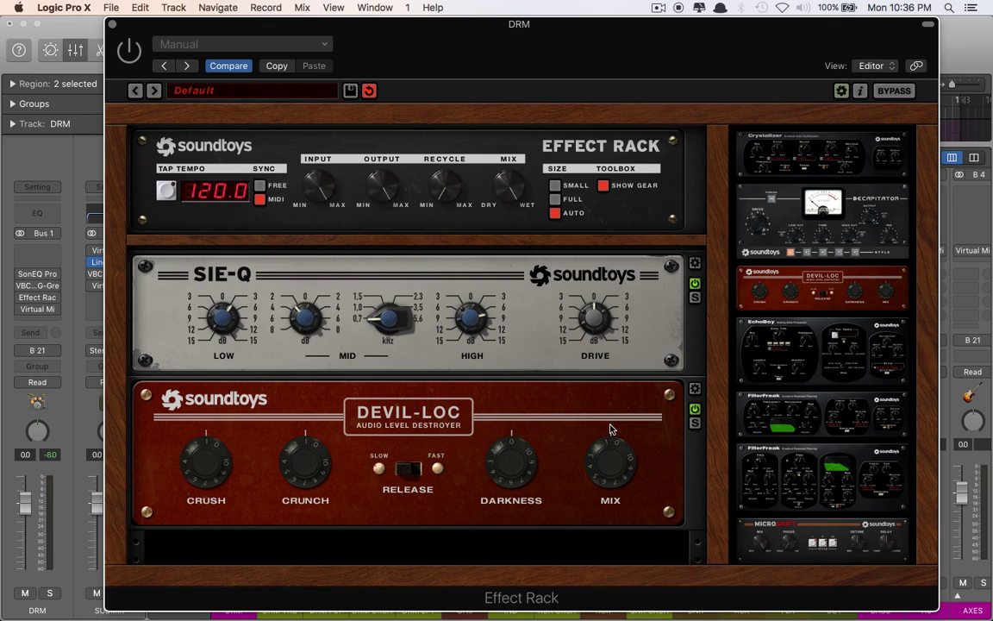
pyautogui.click(398, 470)
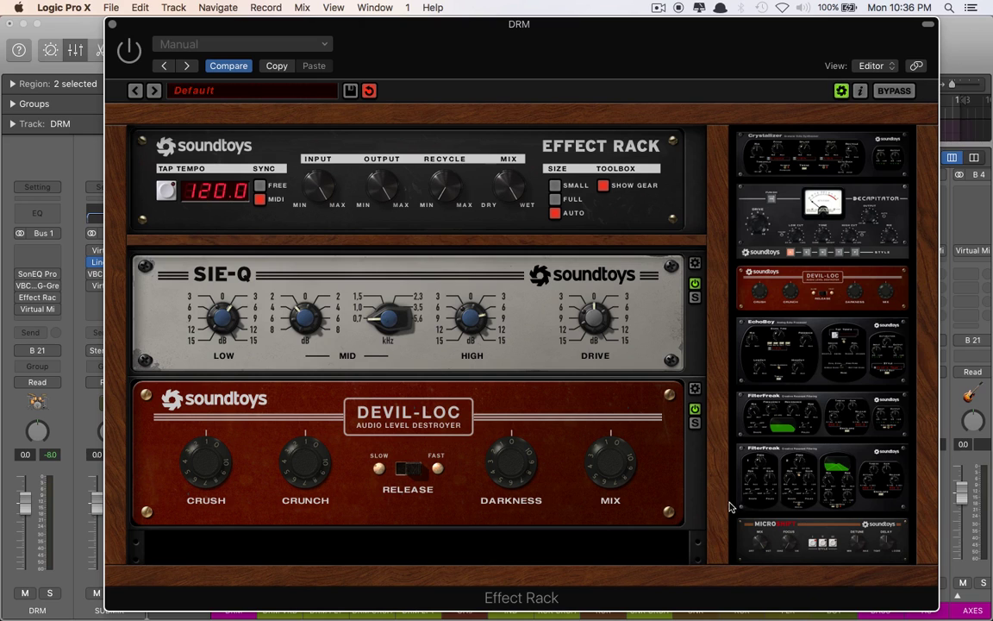
pyautogui.click(110, 24)
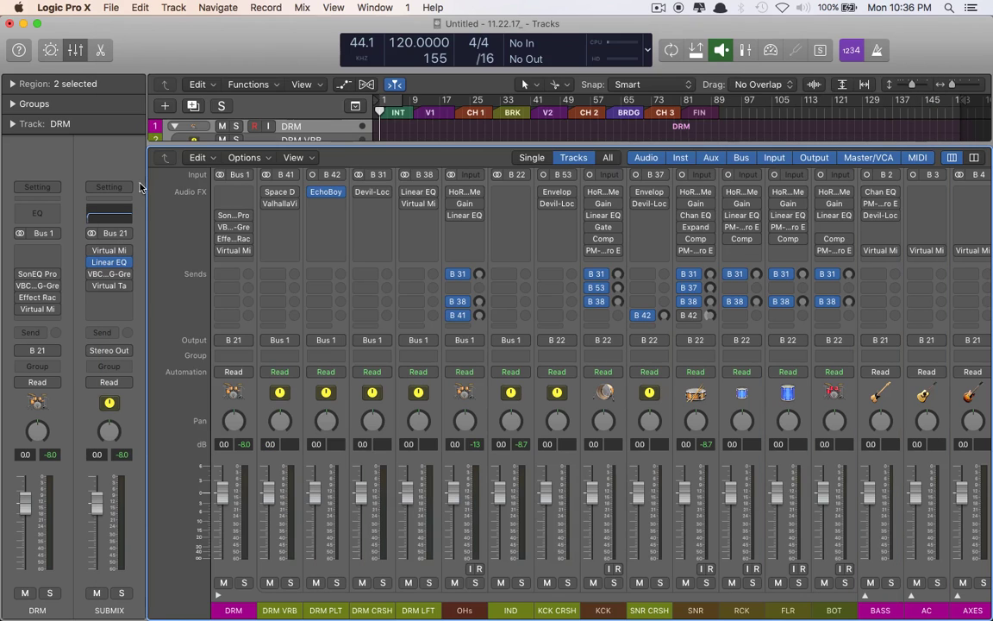
# View the SonEQ Pro on the DRM channel and the Linear Phase EQ on the KCK channel, closing each plug-in
pyautogui.click(231, 214)
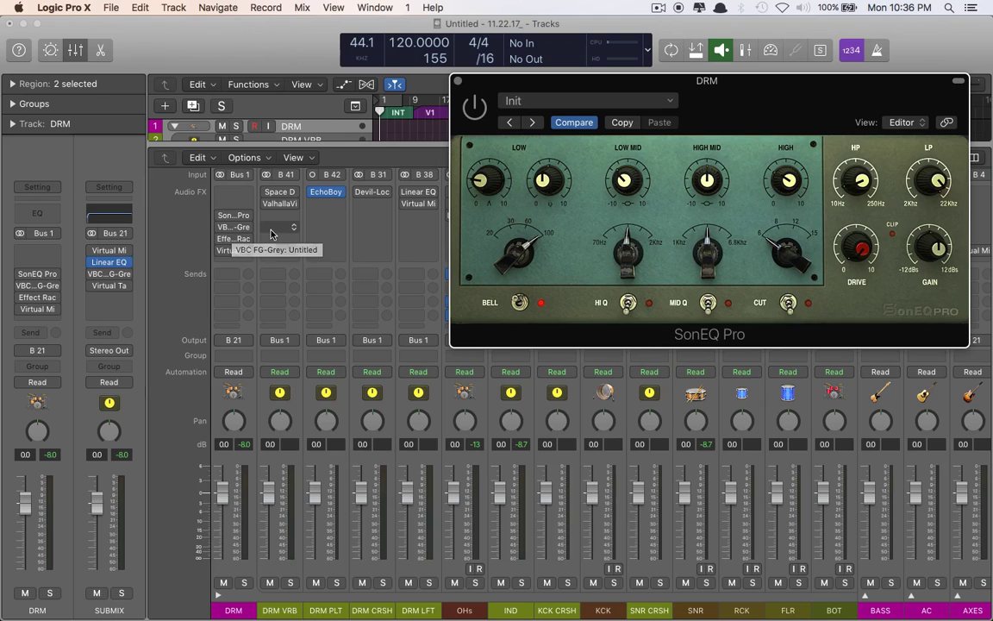
pyautogui.click(457, 81)
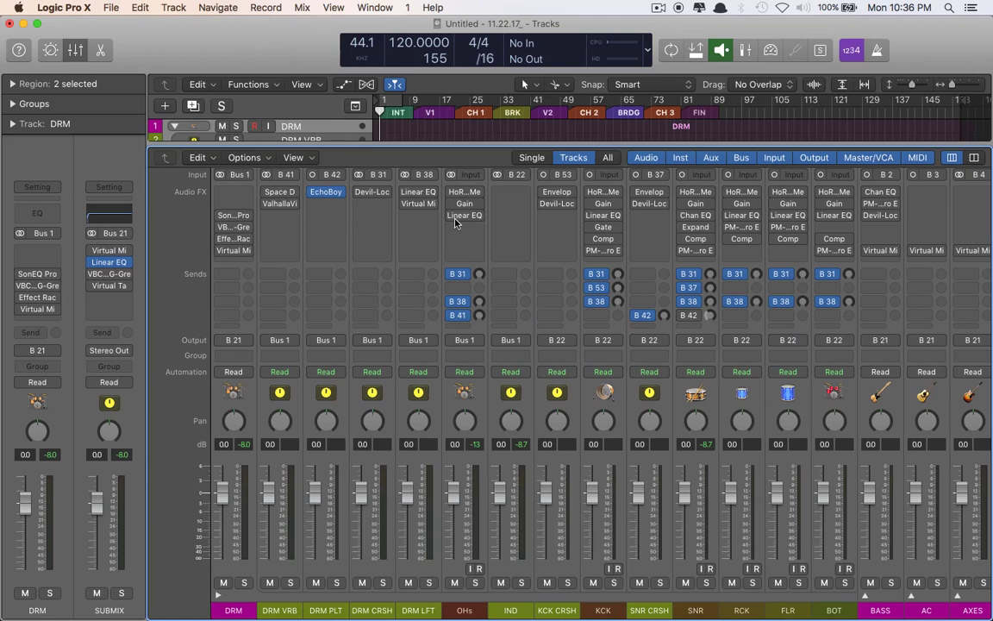
pyautogui.click(604, 215)
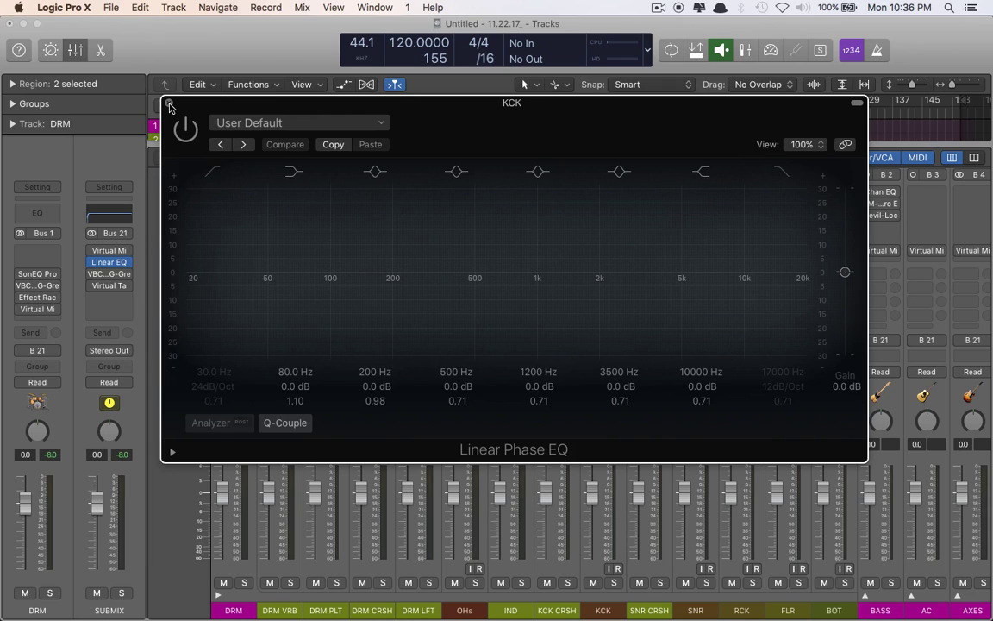
pyautogui.click(170, 104)
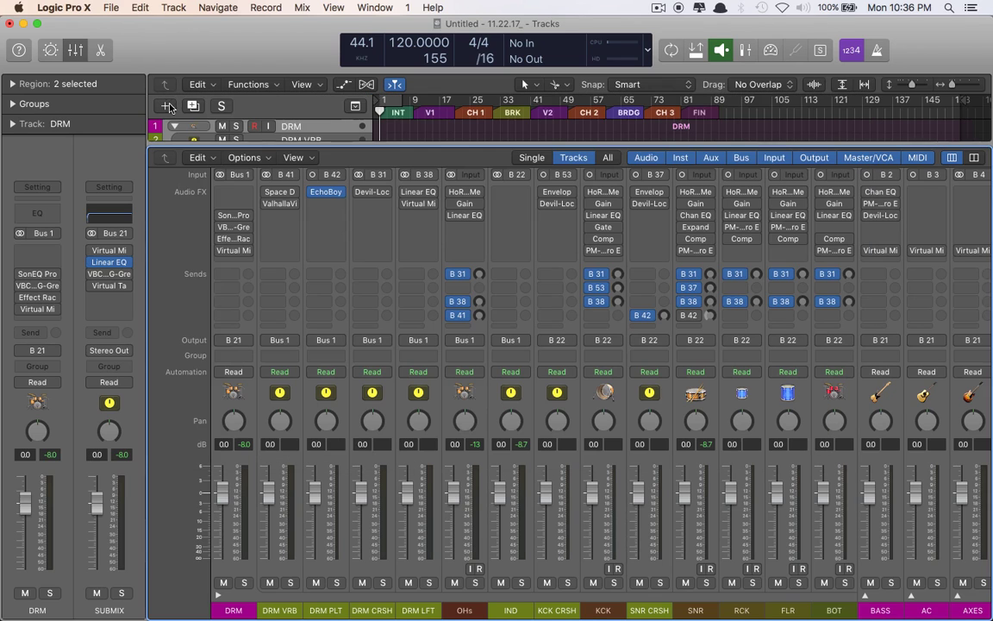
# Open the DRM channel's SonEQ Pro, VBC FG-Grey and Effect Rack in order, and look through the modules in the rack
pyautogui.click(232, 214)
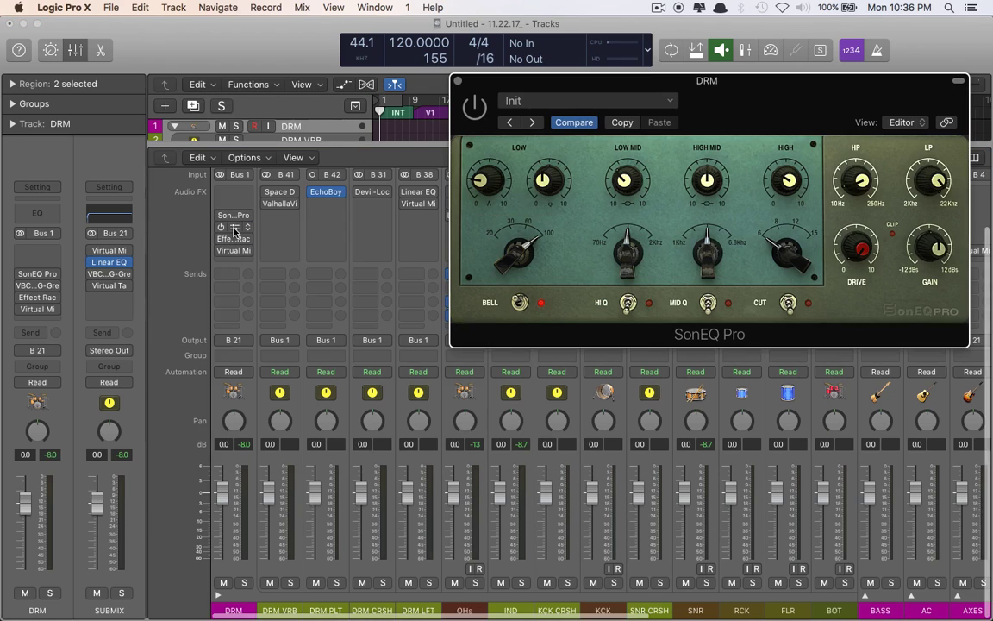
pyautogui.click(233, 227)
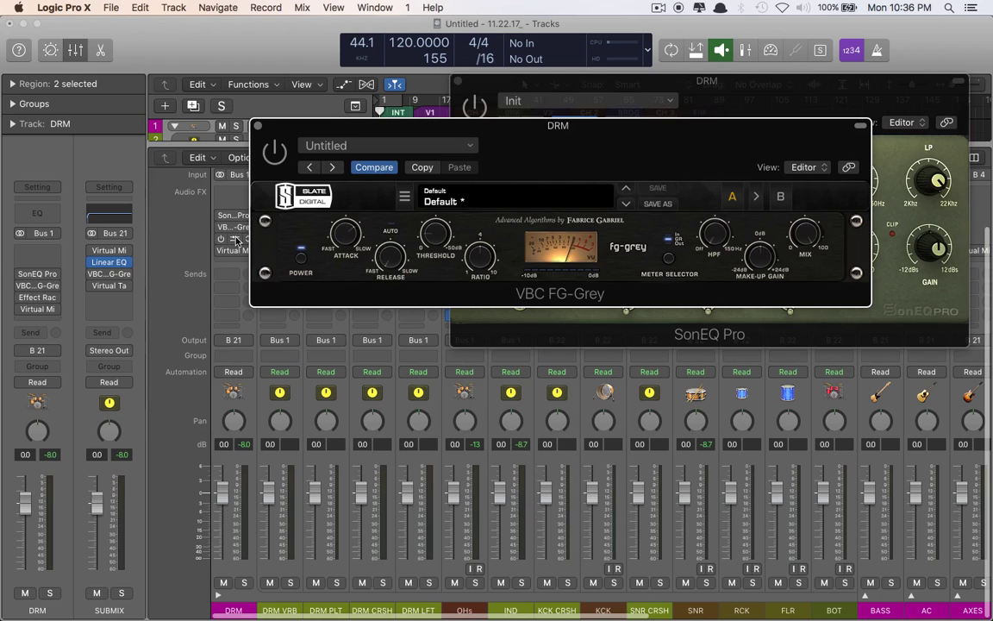
pyautogui.click(234, 239)
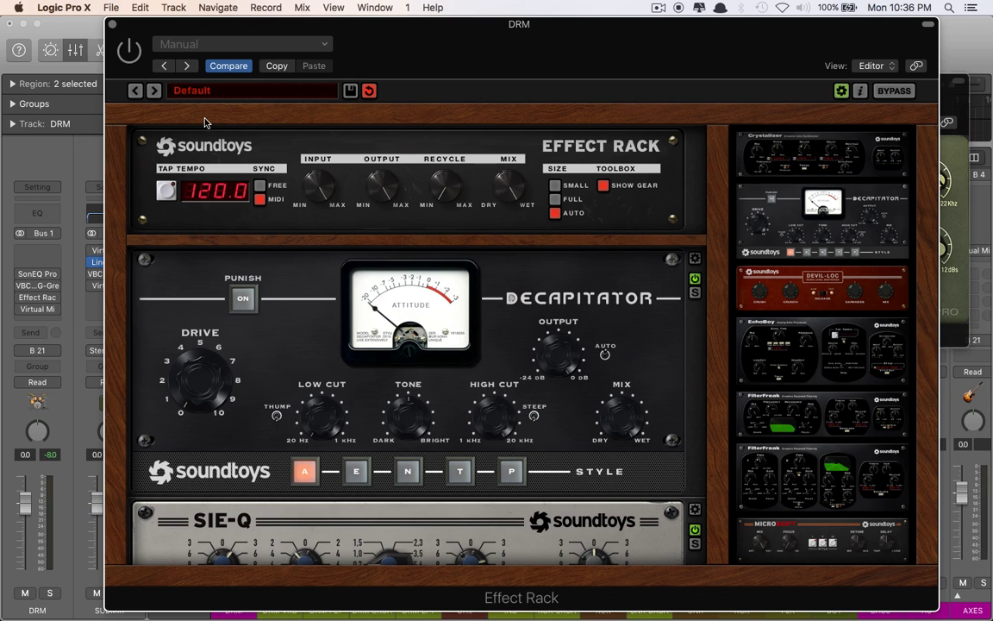
pyautogui.scroll(-1, 529, 311)
pyautogui.scroll(-3, 529, 311)
pyautogui.scroll(3, 526, 301)
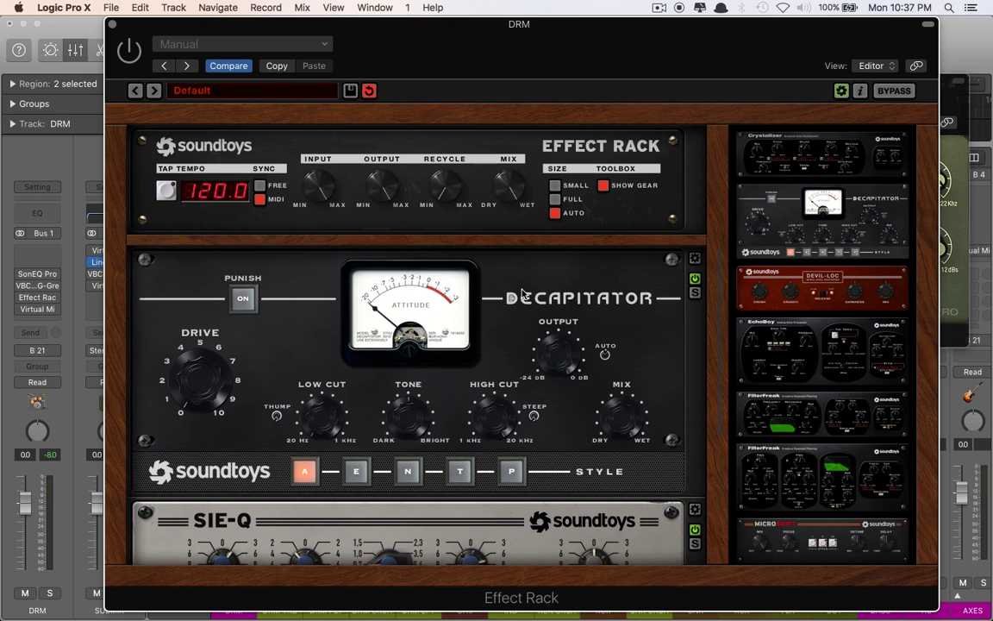
pyautogui.scroll(-6, 521, 293)
pyautogui.scroll(-2, 525, 396)
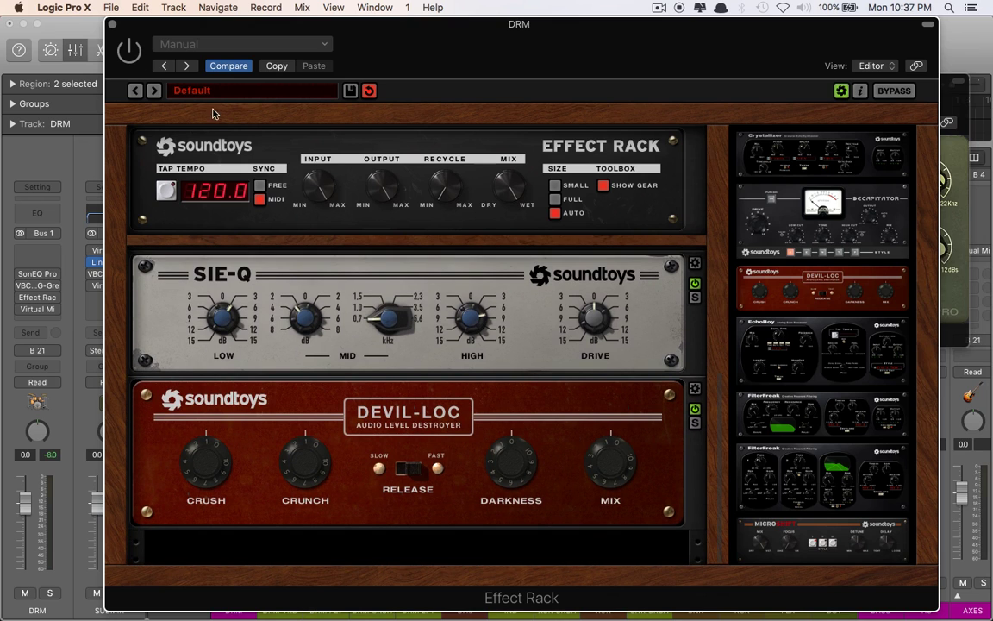
# Close the three open DRM plug-in windows and open the channel's Slate Digital virtual channel rack
pyautogui.click(111, 24)
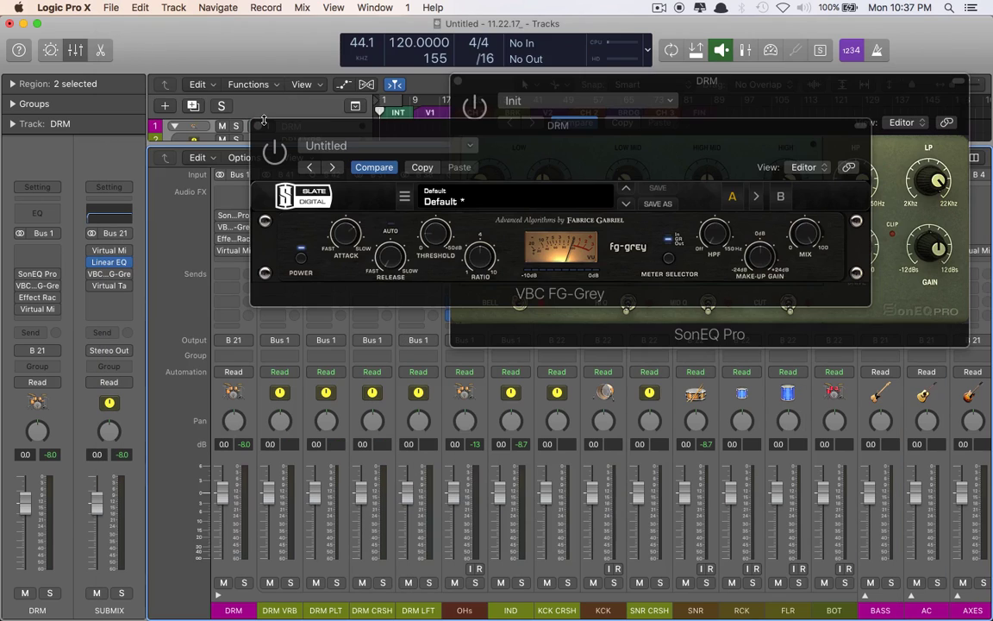
pyautogui.click(257, 126)
pyautogui.click(458, 81)
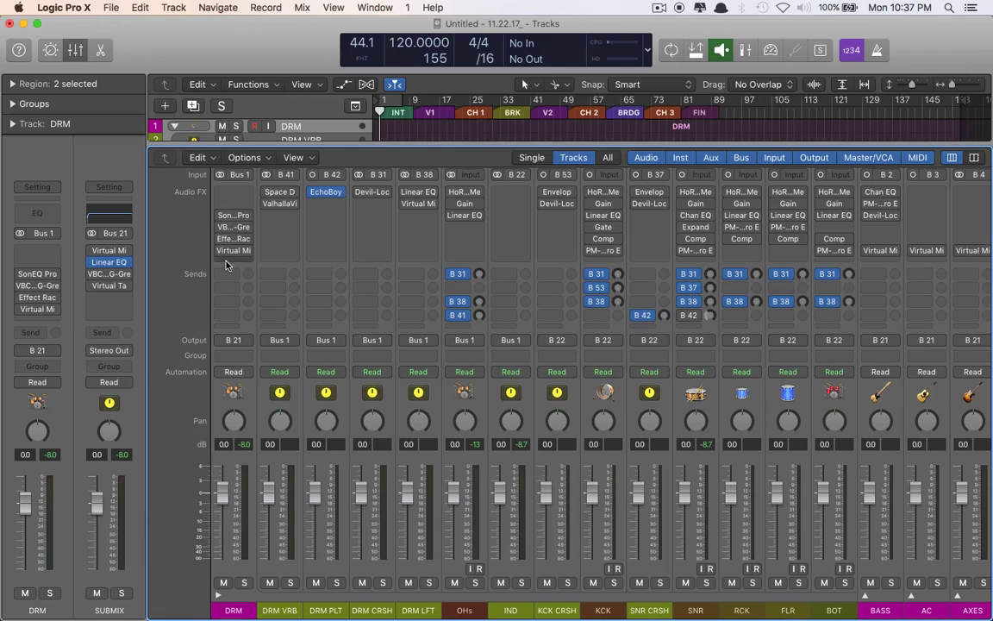
pyautogui.click(231, 250)
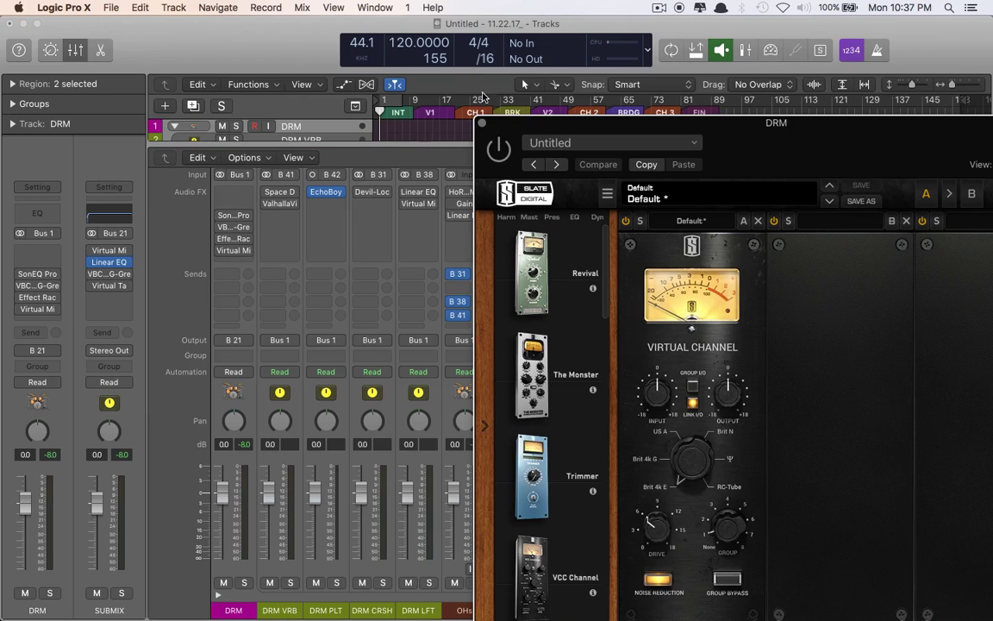
# Close the DRM channel's rack, and view the Gain and Linear Phase EQ plug-ins on the OHs channel, closing each
pyautogui.click(482, 122)
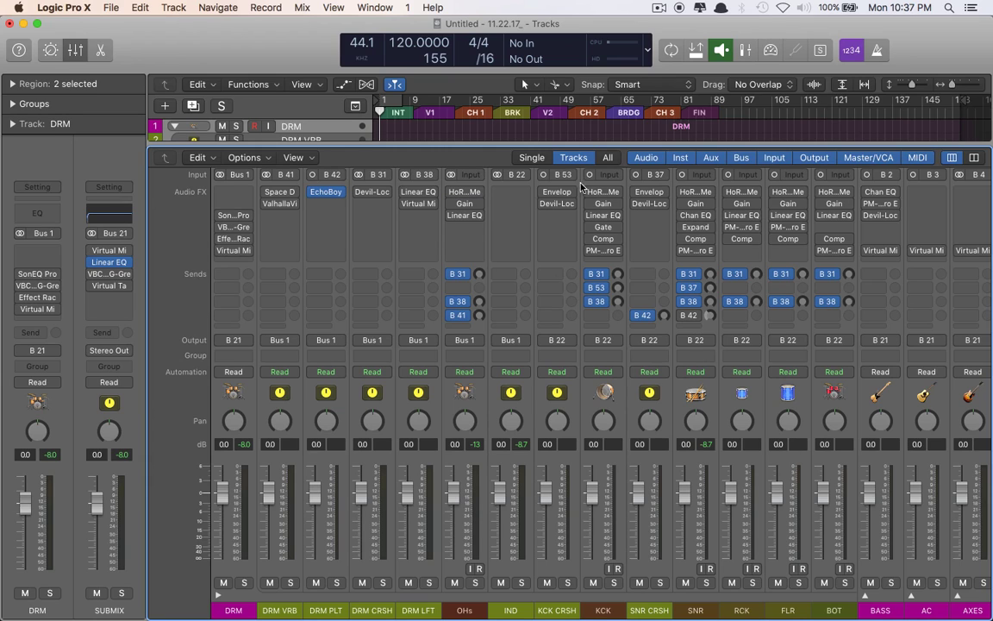
pyautogui.click(464, 203)
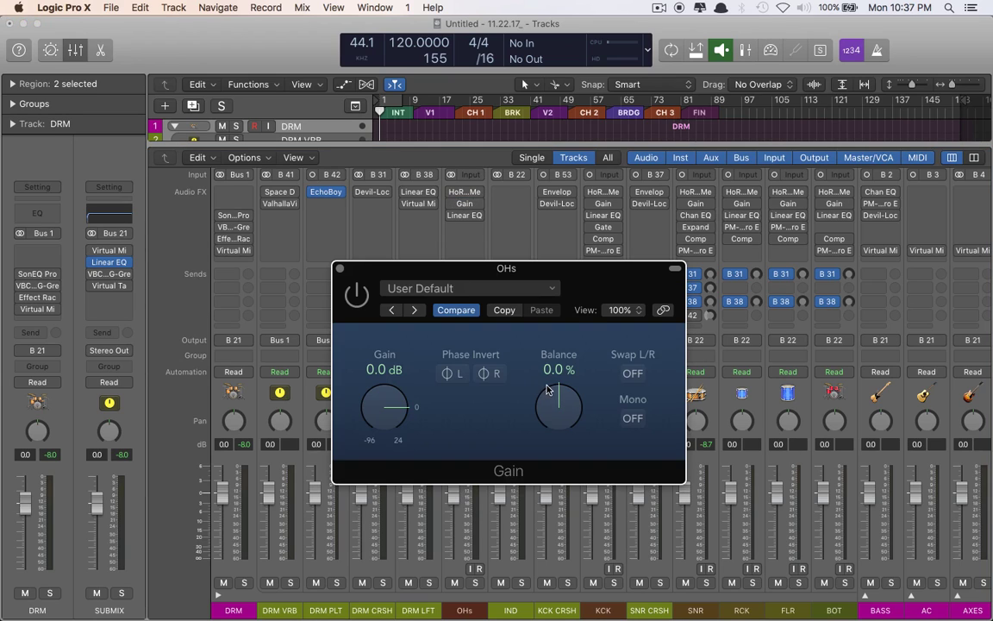
pyautogui.click(339, 269)
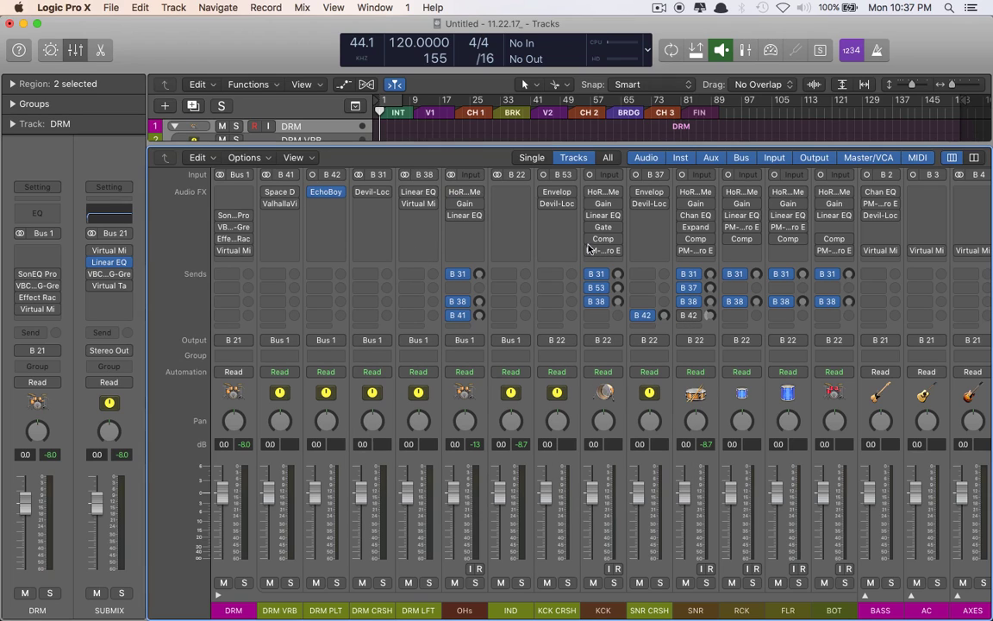
pyautogui.click(605, 205)
pyautogui.click(465, 218)
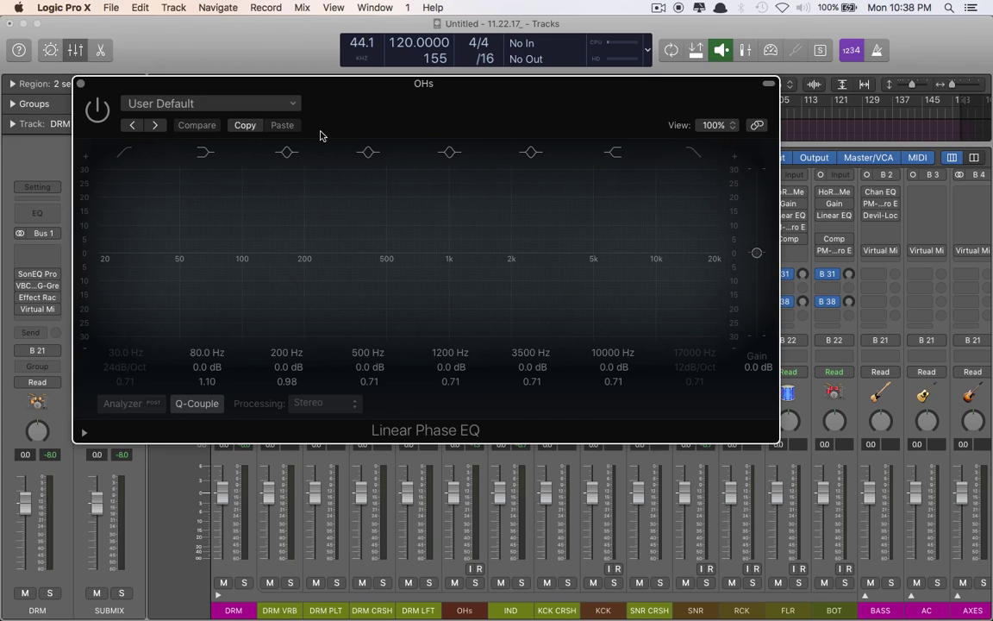
pyautogui.click(79, 85)
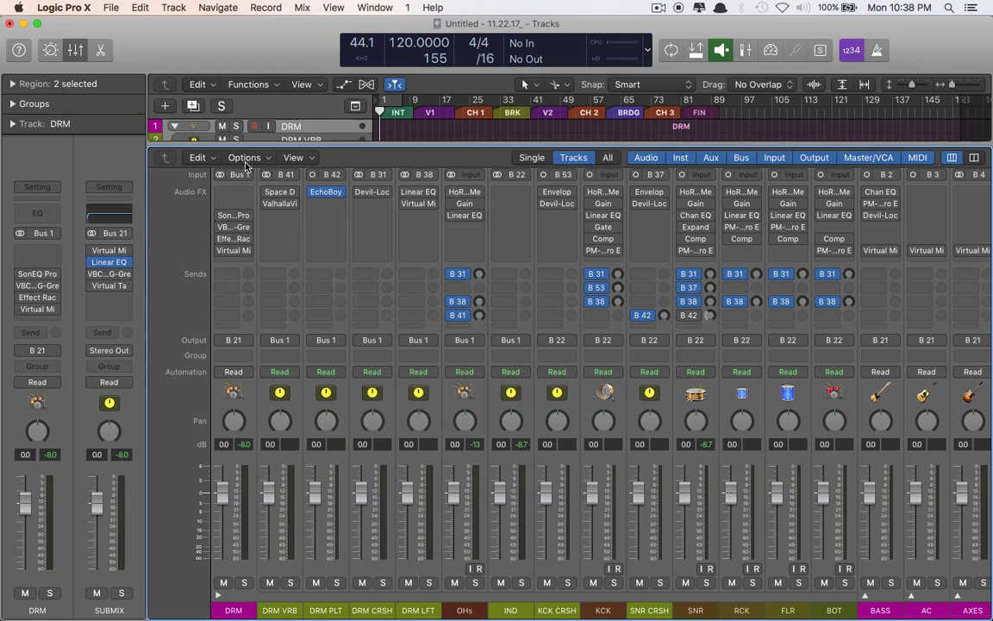
# View the KCK channel's Noise Gate and Compressor and the SNR channel's Expander, closing each plug-in
pyautogui.click(603, 228)
pyautogui.moveTo(494, 2); pyautogui.dragTo(407, 178)
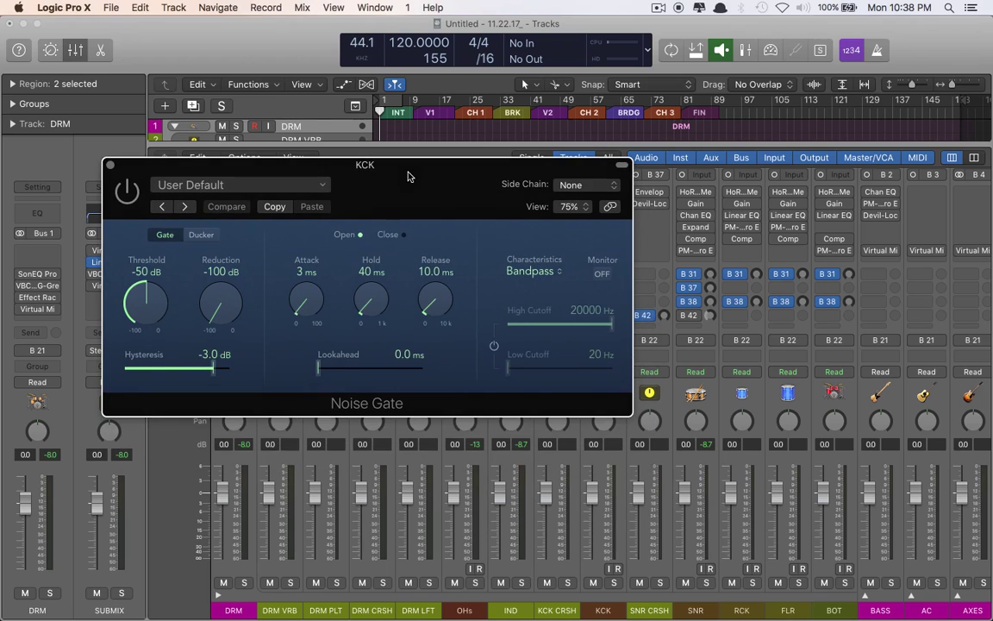
pyautogui.click(109, 166)
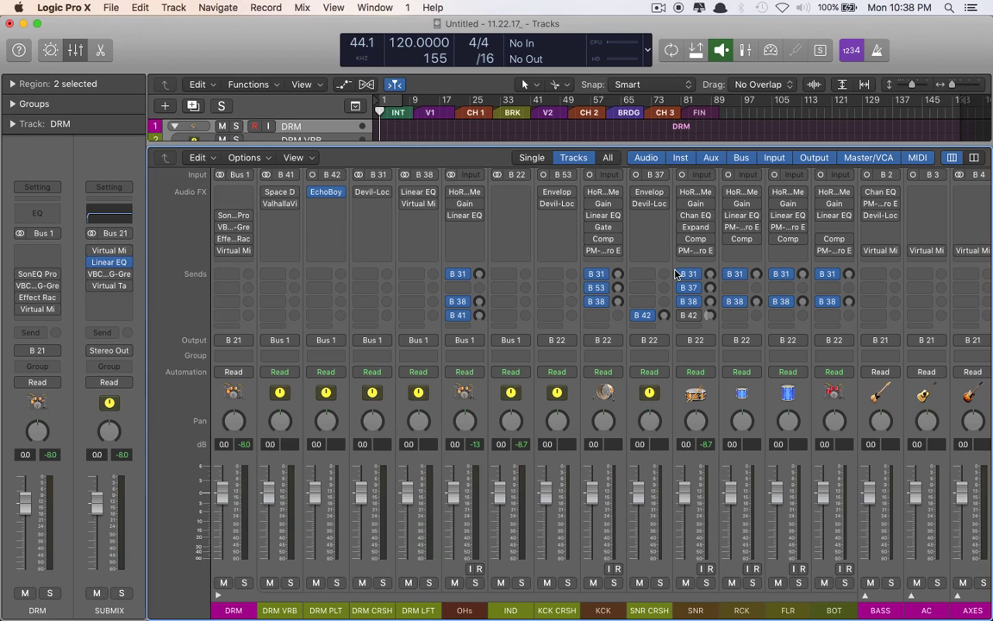
pyautogui.click(706, 229)
pyautogui.click(652, 228)
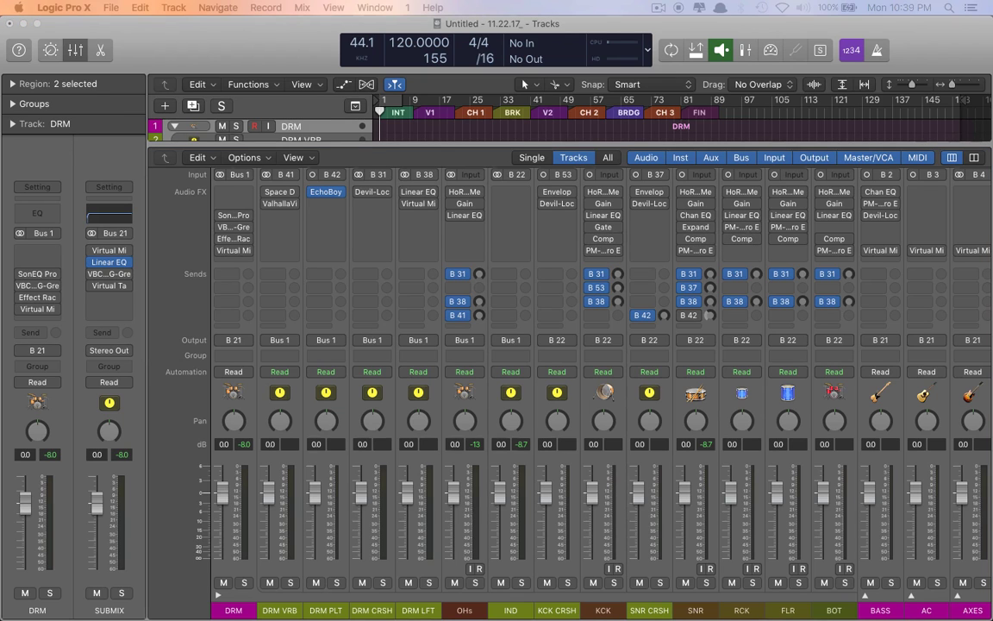
pyautogui.moveTo(603, 619); pyautogui.dragTo(416, 123)
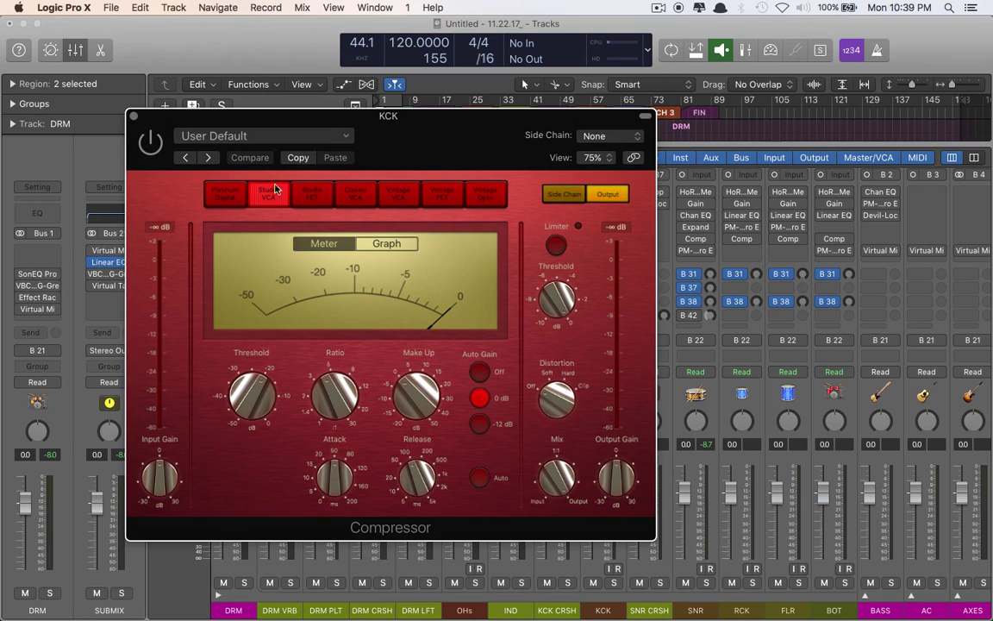
pyautogui.click(133, 117)
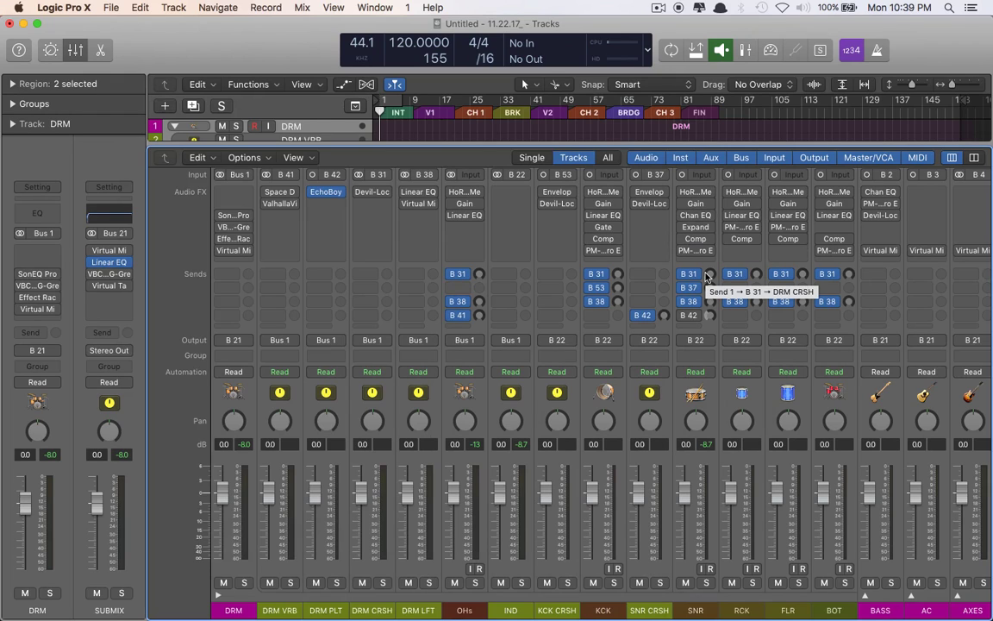
# Switch the high-frequency band of the KCK channel's PM-Retro Equalizer to a bell curve, and close the plug-in
pyautogui.click(603, 250)
pyautogui.moveTo(556, 620); pyautogui.dragTo(549, 155)
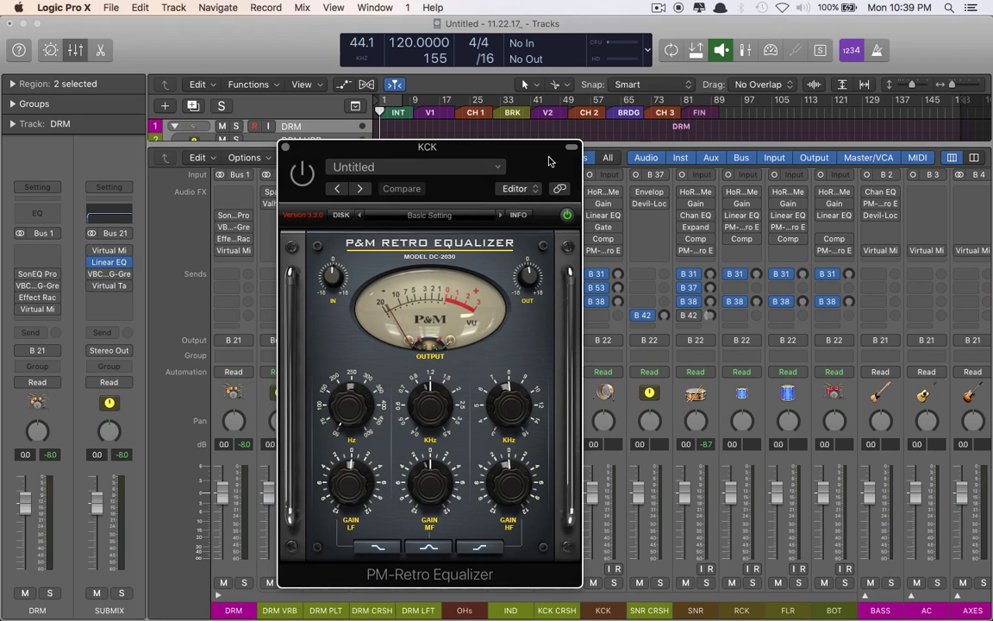
pyautogui.click(484, 546)
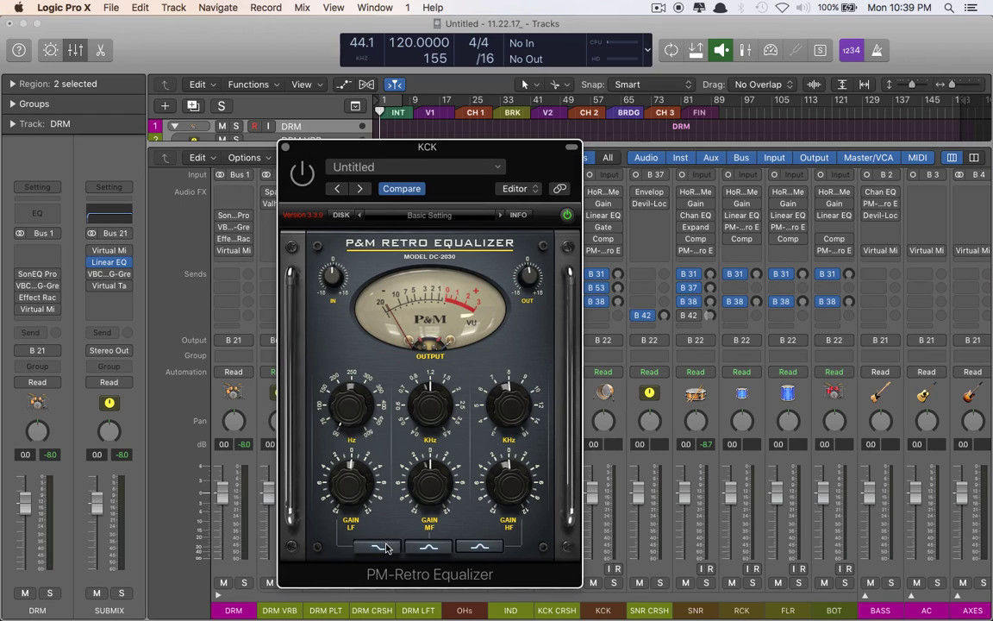
pyautogui.click(287, 151)
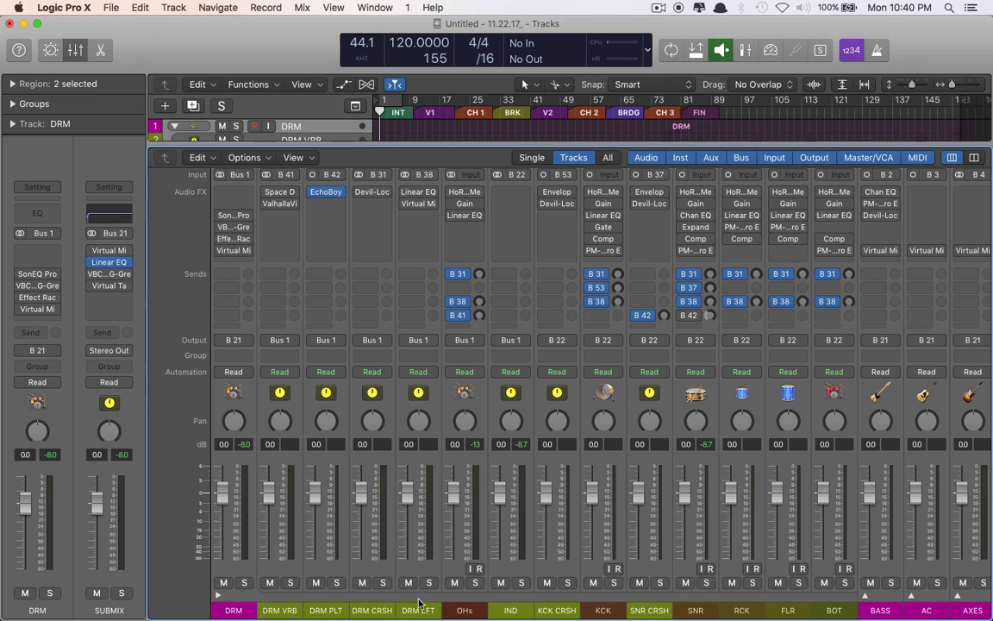
# Raise Crush and Crunch in the DRM CRSH channel's Devil-Loc Deluxe, and lower that channel's fader to -11.0 dB
pyautogui.click(380, 606)
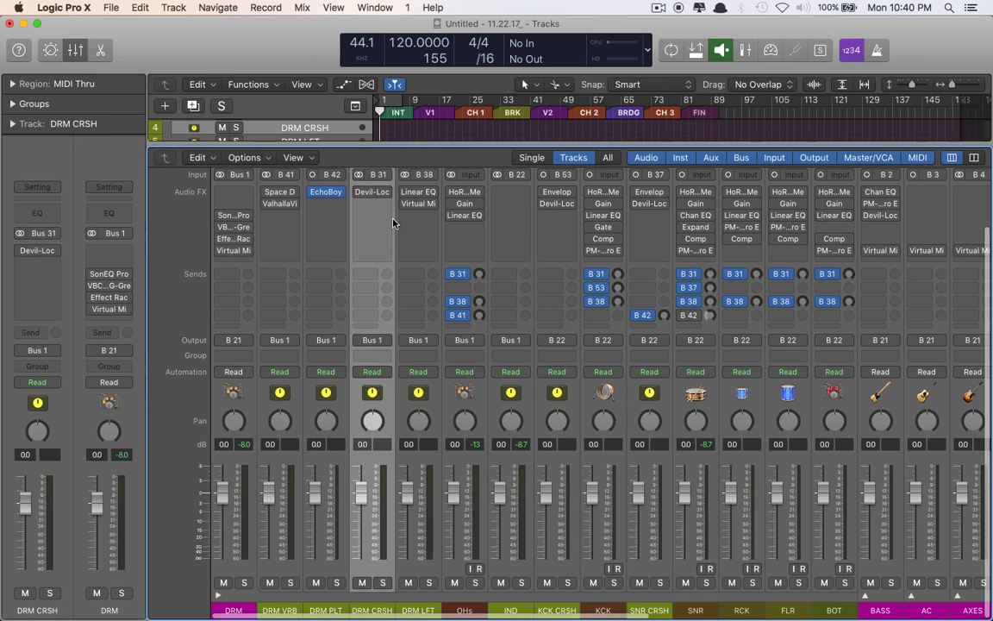
pyautogui.click(378, 193)
pyautogui.click(377, 193)
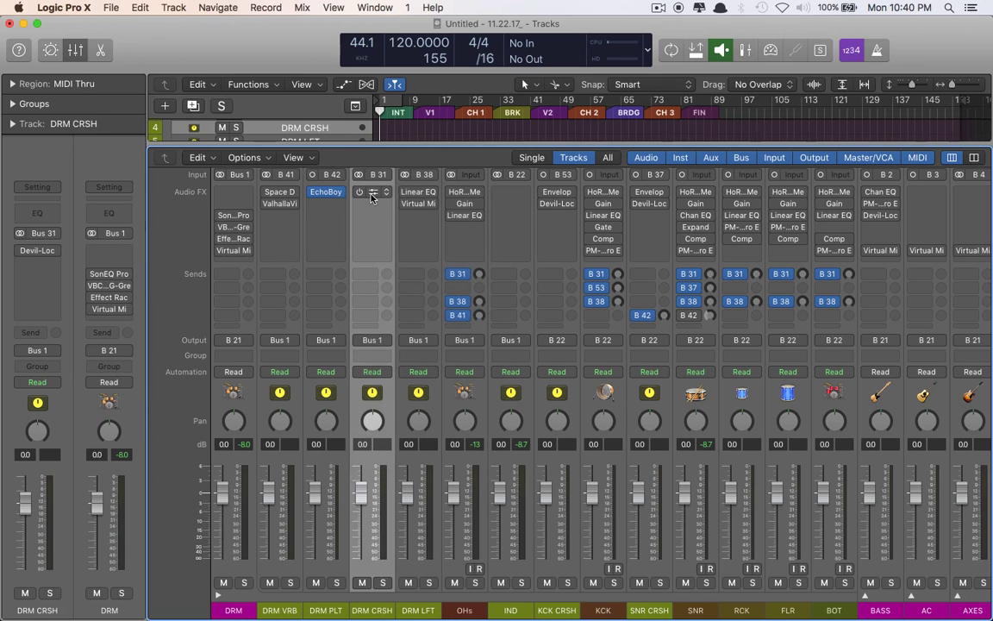
pyautogui.moveTo(561, 206); pyautogui.dragTo(547, 161)
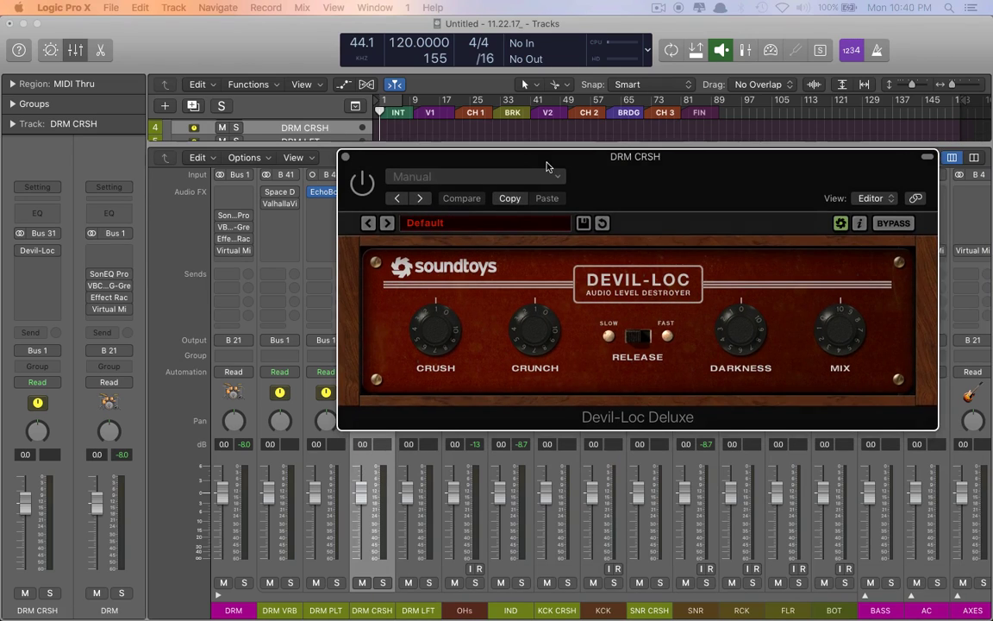
pyautogui.moveTo(440, 341); pyautogui.dragTo(440, 334)
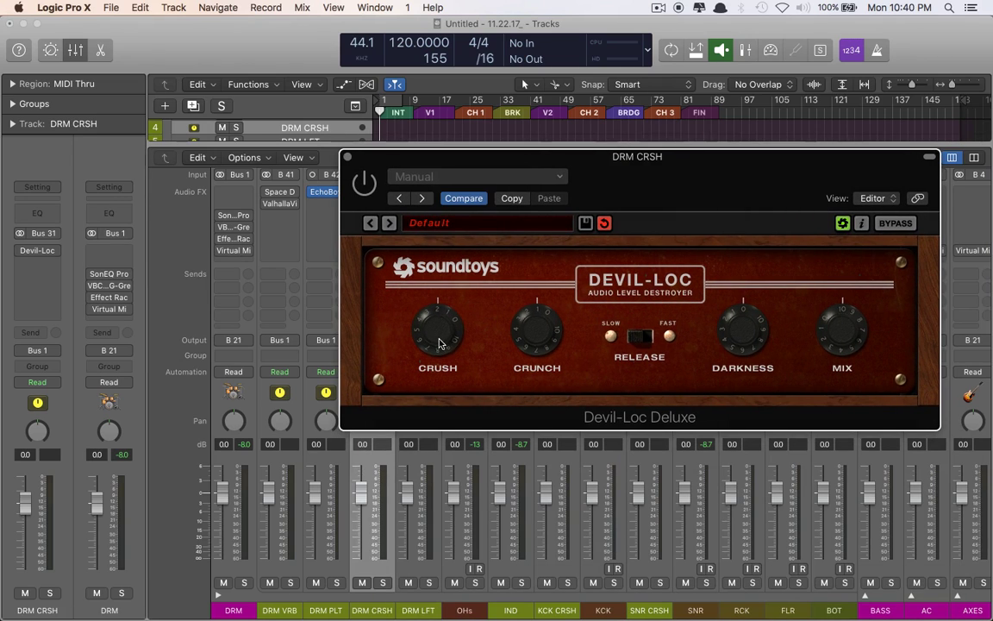
pyautogui.moveTo(536, 340); pyautogui.dragTo(536, 330)
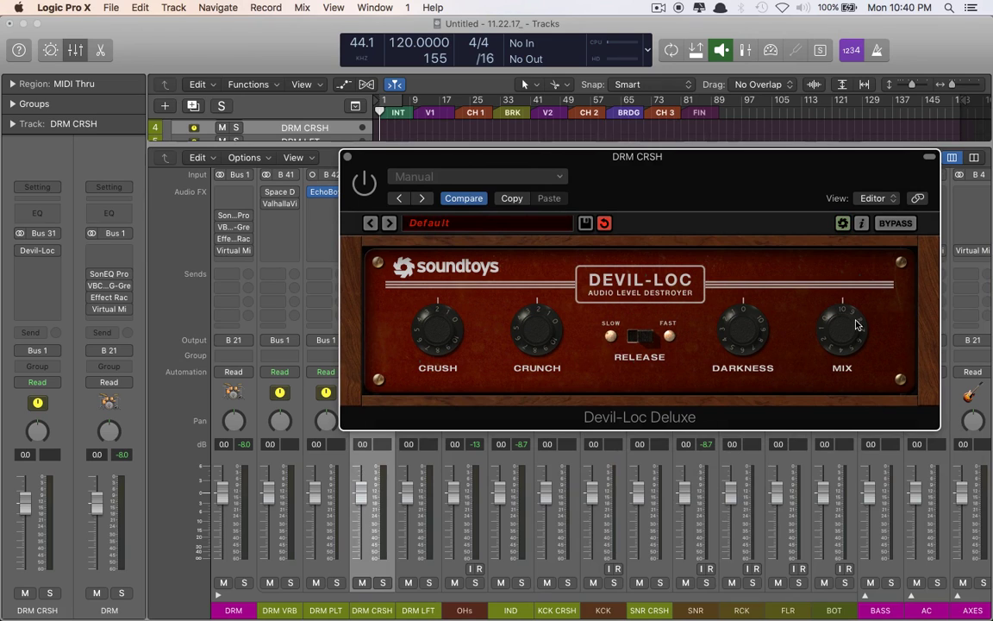
pyautogui.click(348, 157)
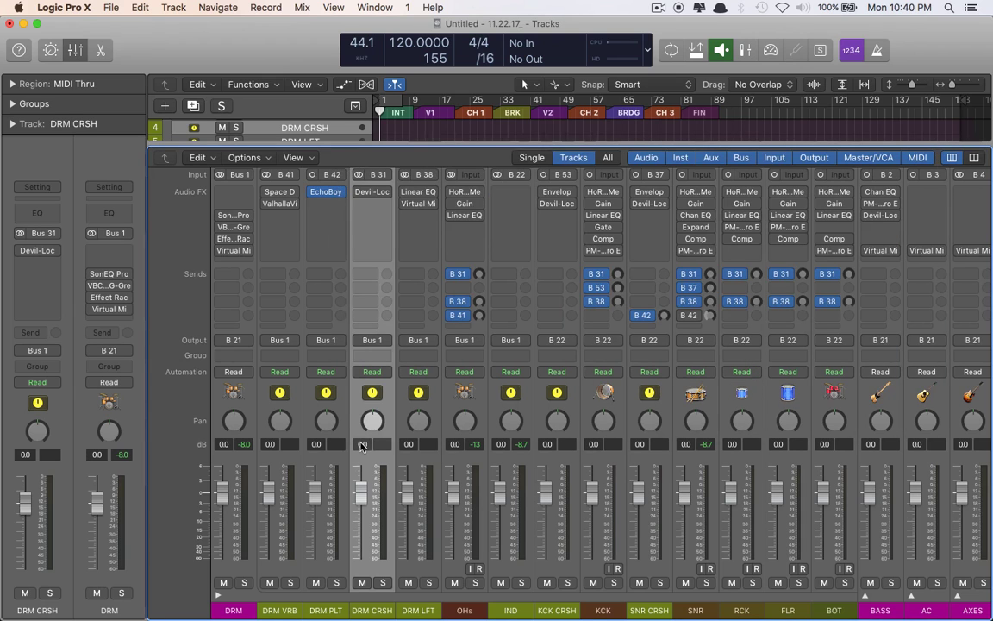
pyautogui.moveTo(360, 493); pyautogui.dragTo(360, 523)
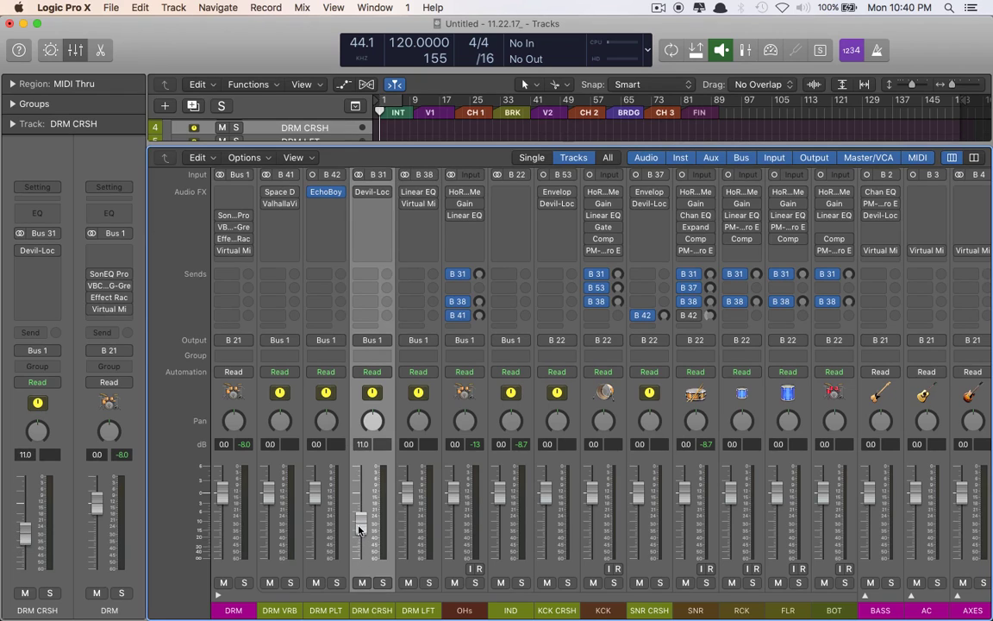
# View the Enveloper and Devil-Loc plug-ins on the KCK CRSH channel, closing each
pyautogui.click(541, 609)
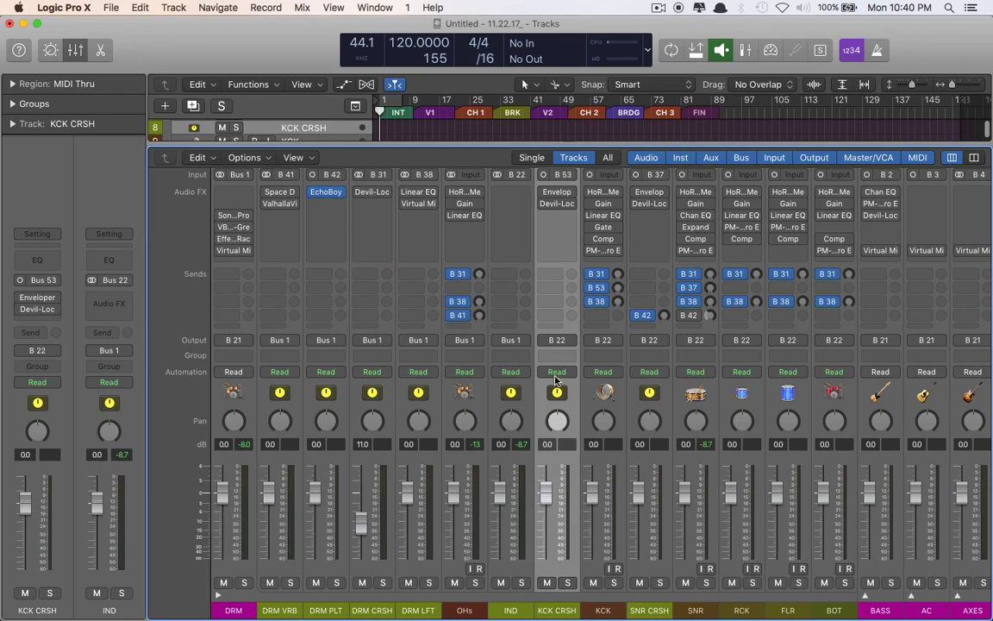
pyautogui.click(558, 193)
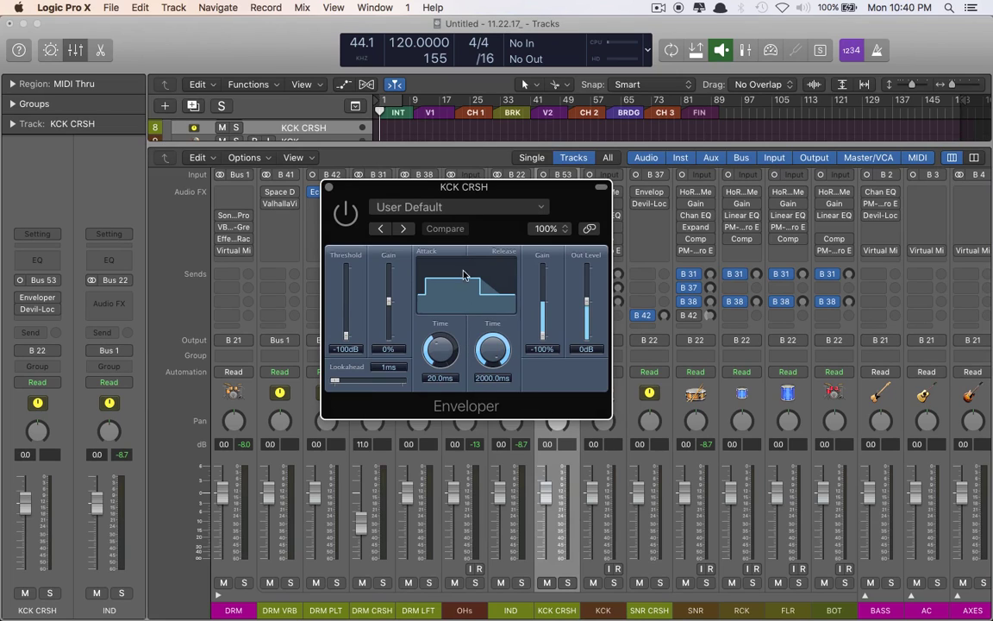
pyautogui.click(328, 187)
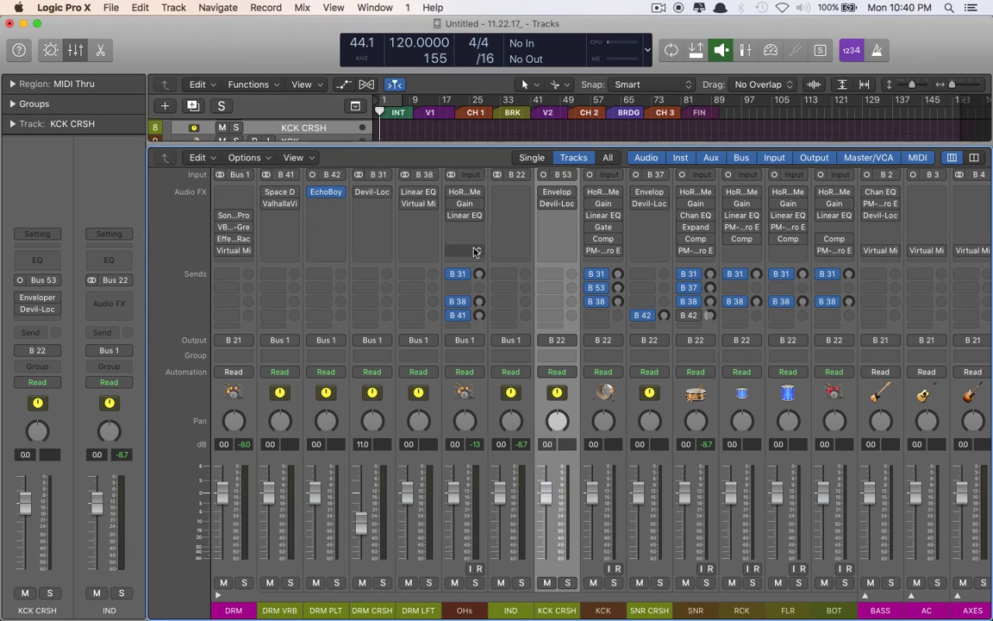
pyautogui.click(556, 204)
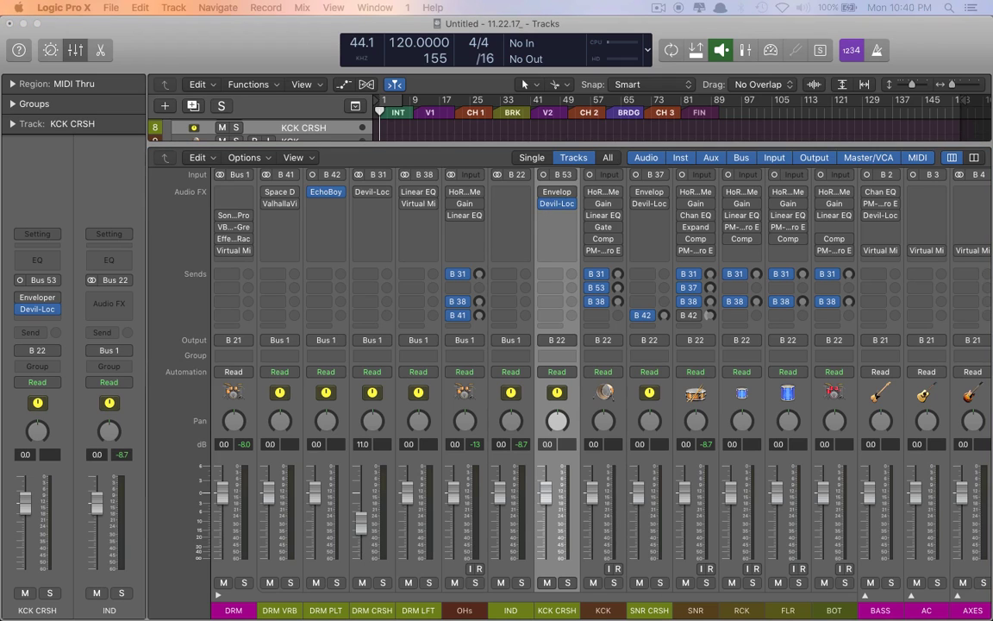
pyautogui.click(188, 174)
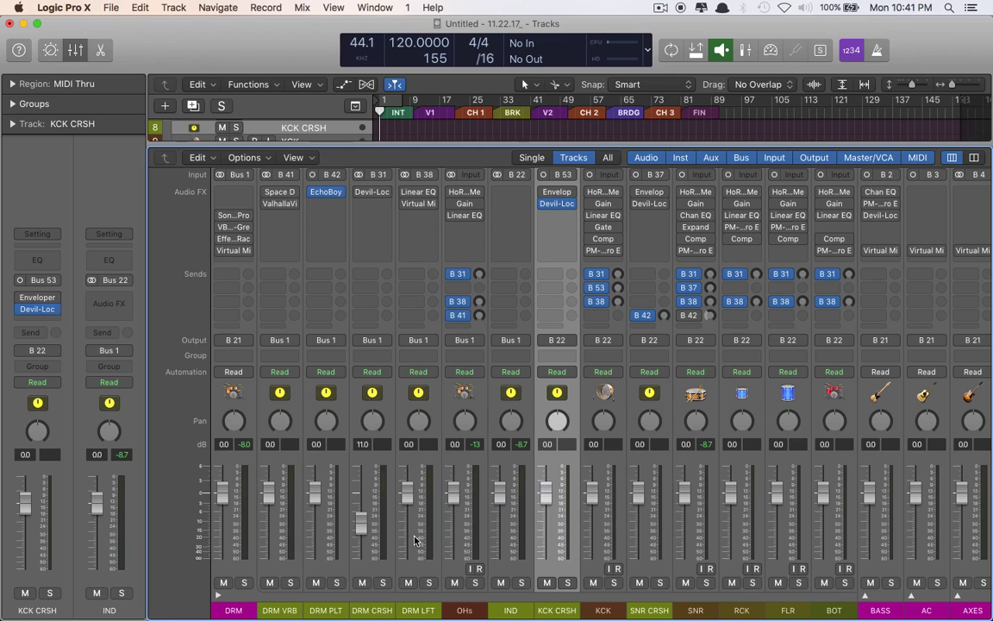
# View the Linear Phase EQ and the Virtual Mix Rack's Revival module on the DRM LFT channel, closing each plug-in
pyautogui.click(418, 609)
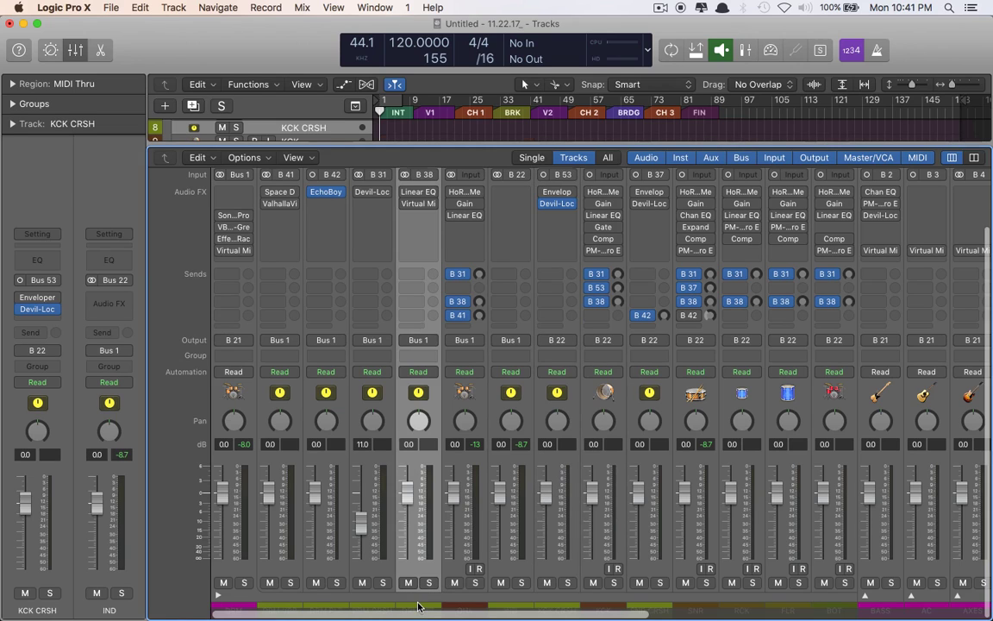
pyautogui.click(420, 202)
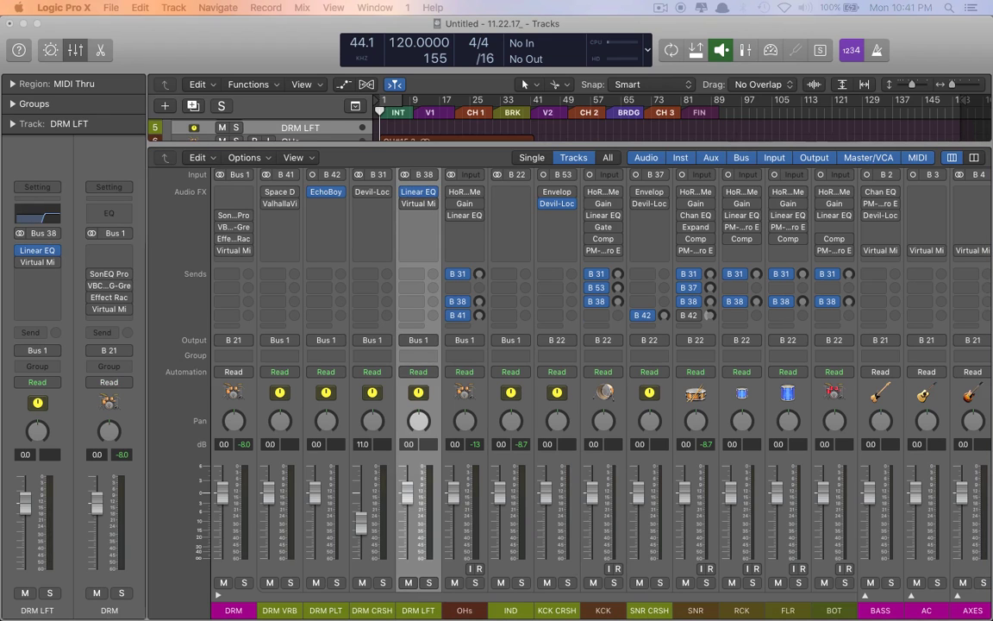
pyautogui.moveTo(385, 23); pyautogui.dragTo(468, 116)
pyautogui.click(252, 116)
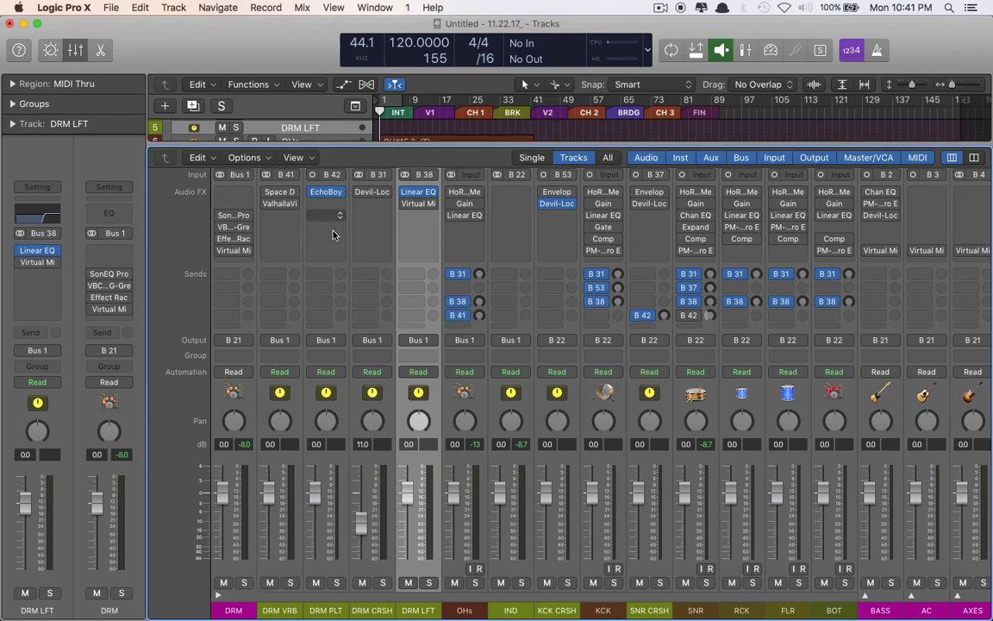
pyautogui.click(420, 206)
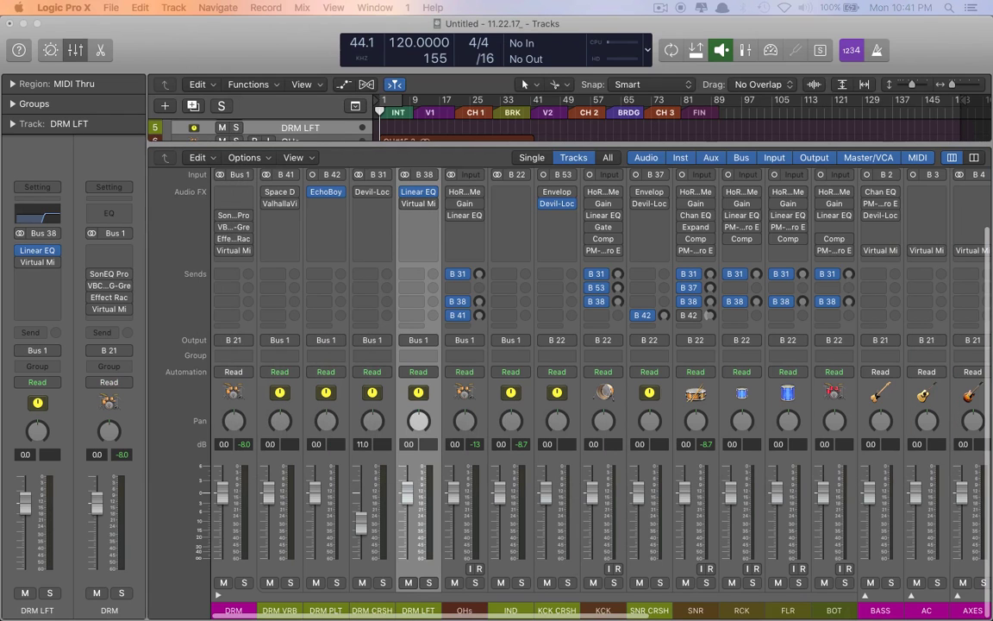
pyautogui.moveTo(700, 422); pyautogui.dragTo(621, 53)
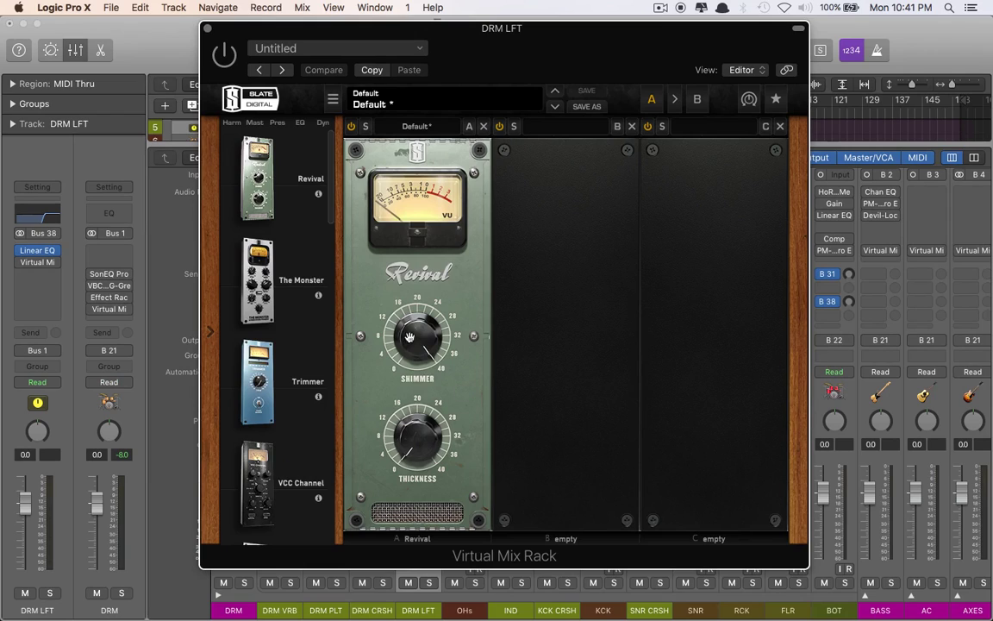
pyautogui.click(207, 29)
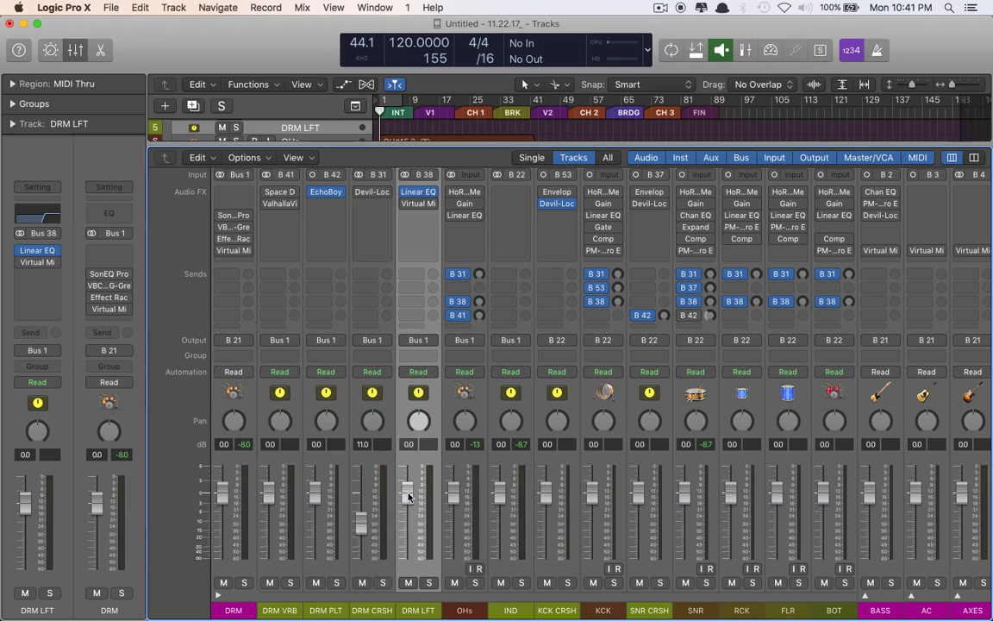
# Try the DRM LFT fader at -14.6 dB, and return the DRM LFT and DRM CRSH faders to 0.0 dB
pyautogui.moveTo(408, 544); pyautogui.dragTo(408, 530)
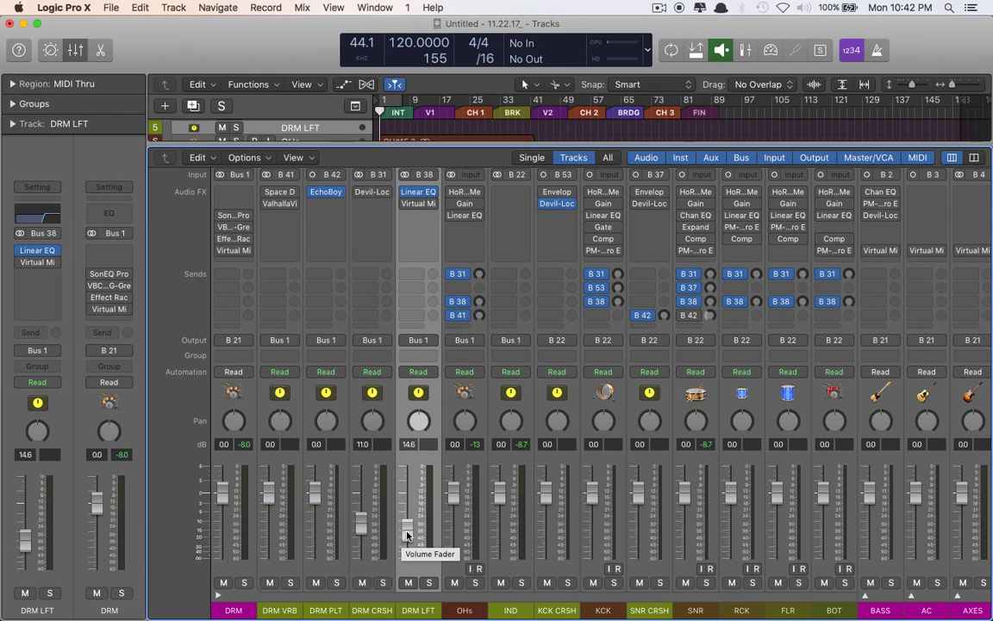
pyautogui.moveTo(364, 530); pyautogui.dragTo(364, 502)
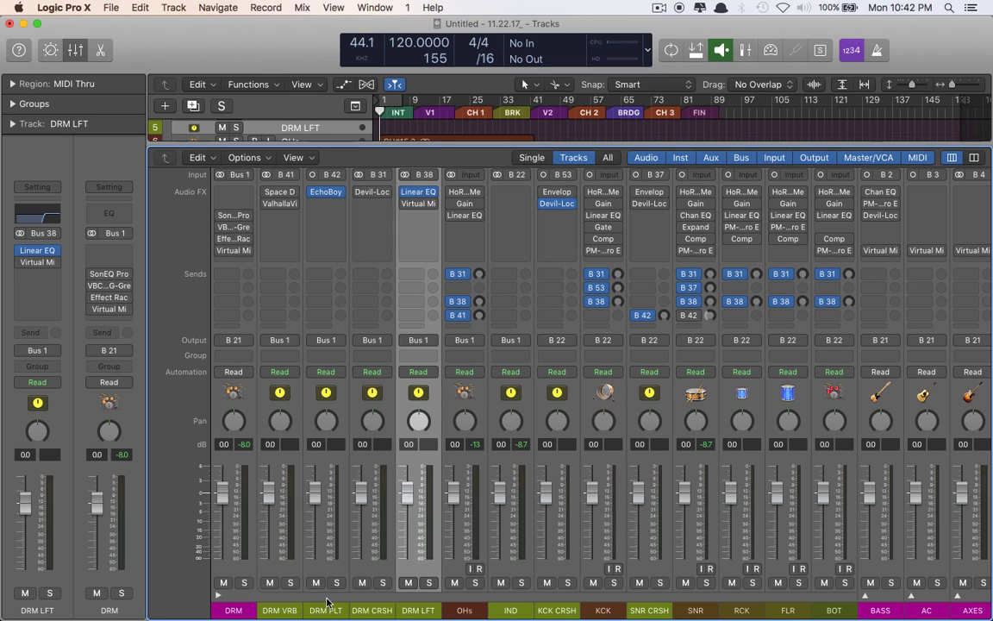
# View the ValhallaVintageVerb and Space Designer reverbs on the DRM VRB channel, closing each plug-in
pyautogui.click(287, 610)
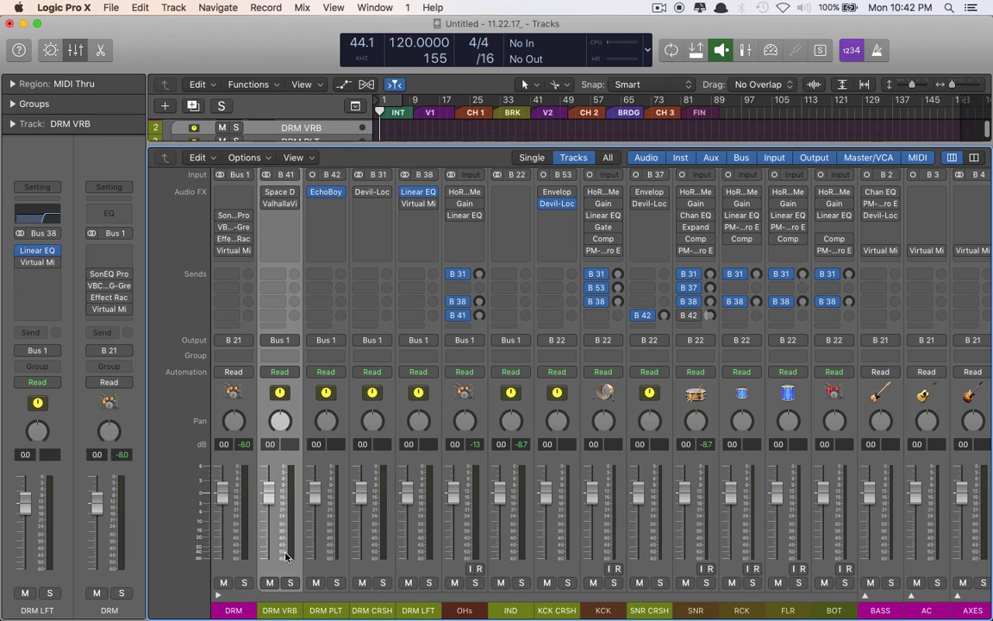
pyautogui.click(278, 206)
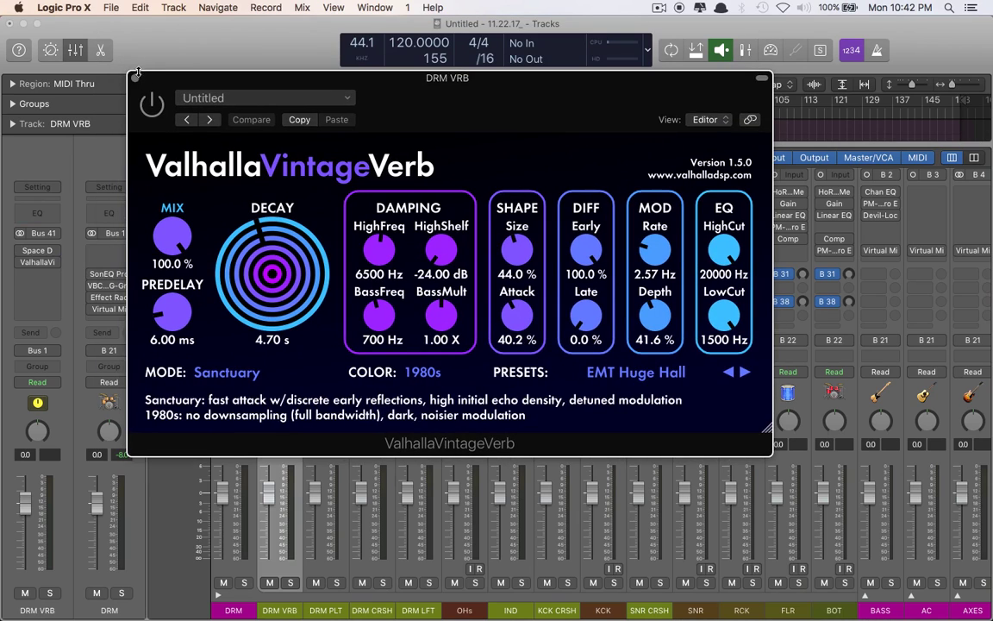
pyautogui.click(135, 77)
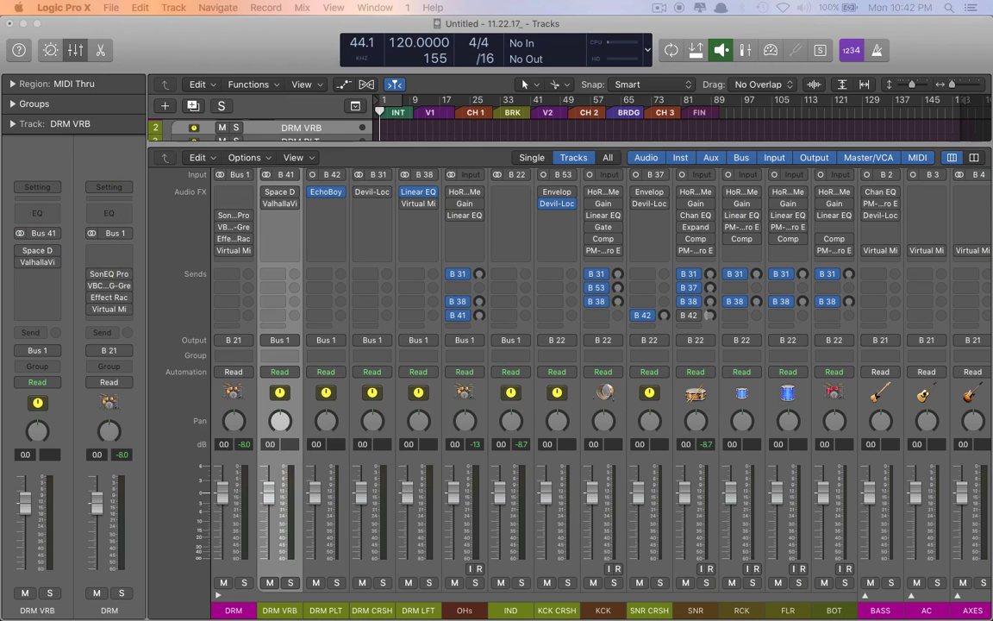
pyautogui.moveTo(633, 617); pyautogui.dragTo(635, 158)
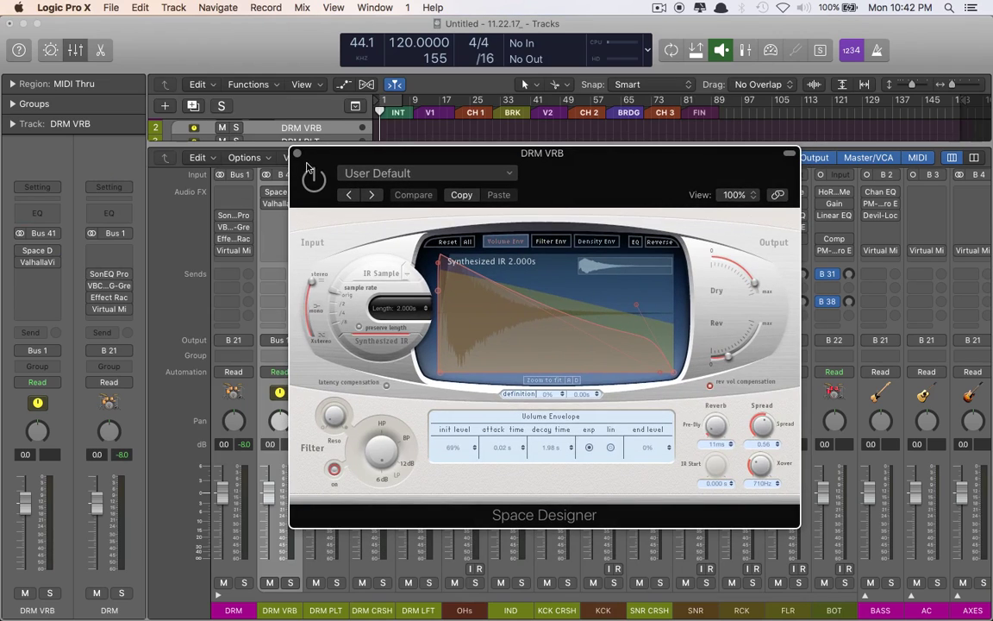
pyautogui.click(297, 153)
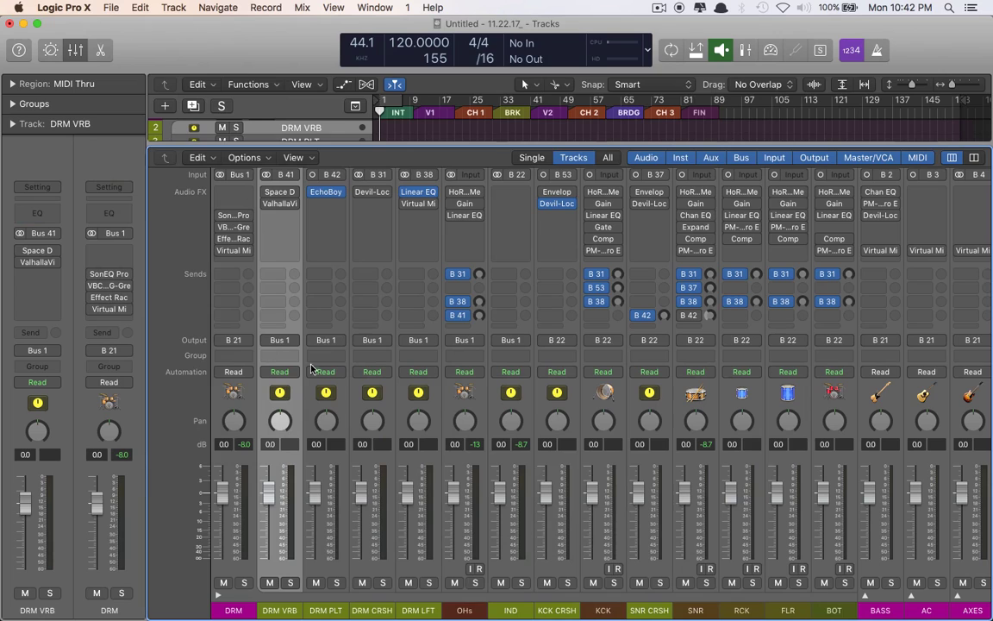
# View the EchoBoy plug-in on the DRM PLT channel, including its list of echo styles, and close it
pyautogui.click(337, 606)
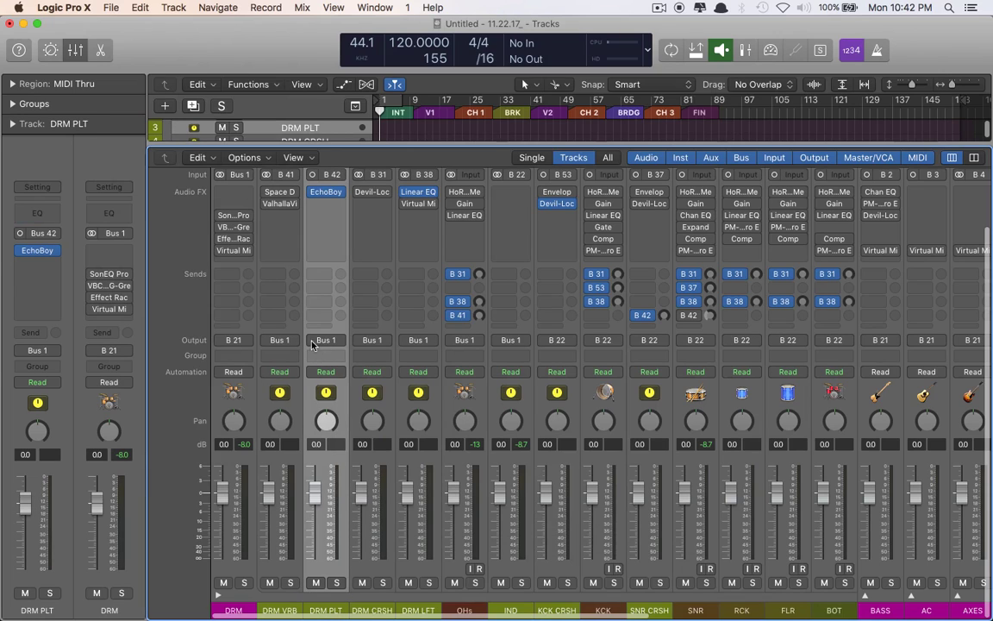
pyautogui.click(331, 193)
pyautogui.moveTo(636, 619); pyautogui.dragTo(578, 142)
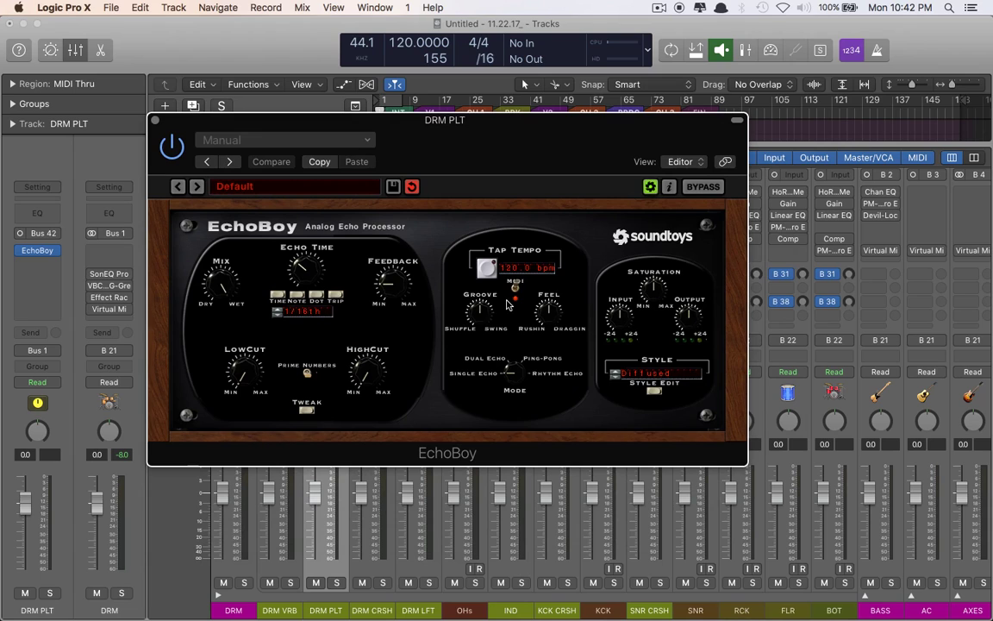
pyautogui.click(639, 374)
pyautogui.moveTo(651, 435)
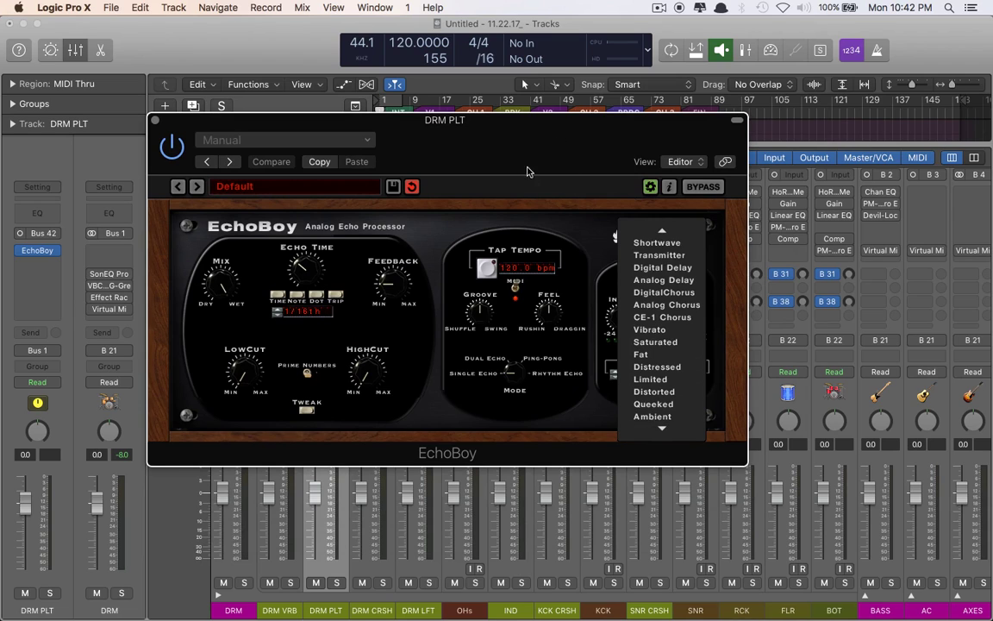
pyautogui.click(583, 222)
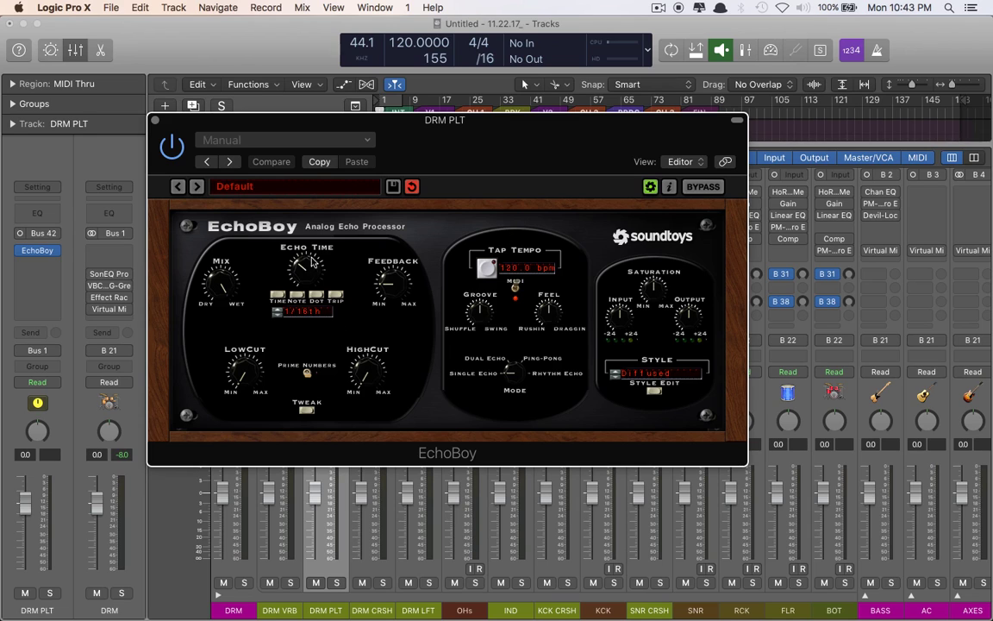
pyautogui.click(155, 121)
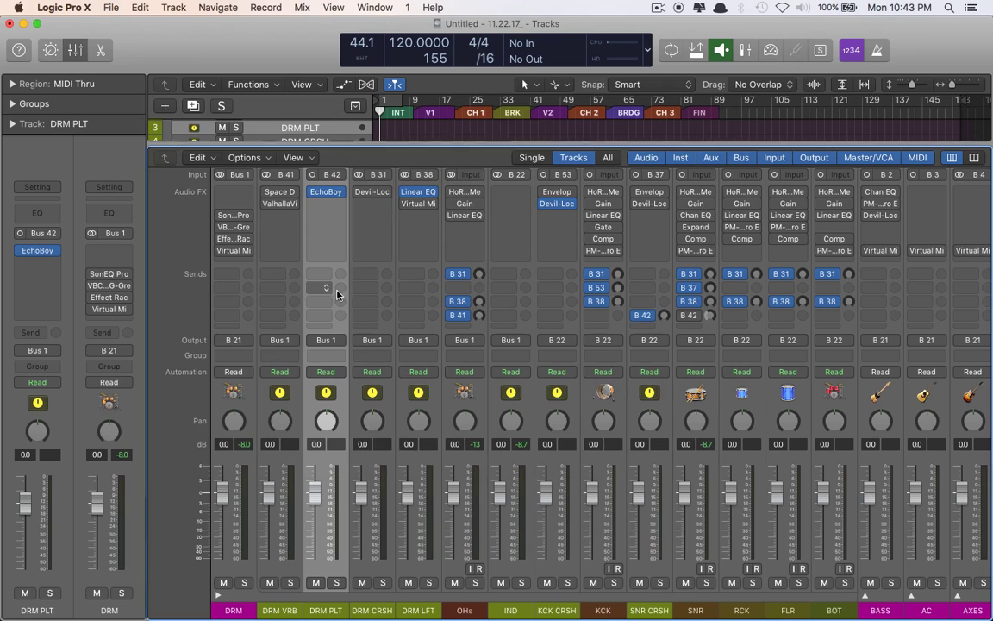
# Solo the SNR channel and play it with its Expander and Bus 42 send enabled to audition the DRM PLT effect
pyautogui.click(705, 583)
pyautogui.press('x')
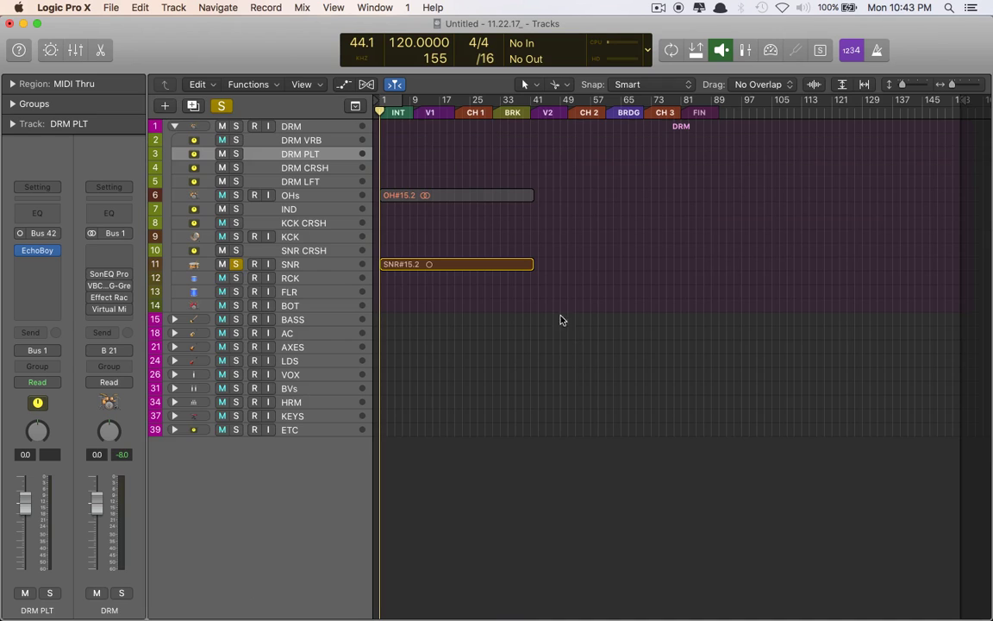
pyautogui.press('x')
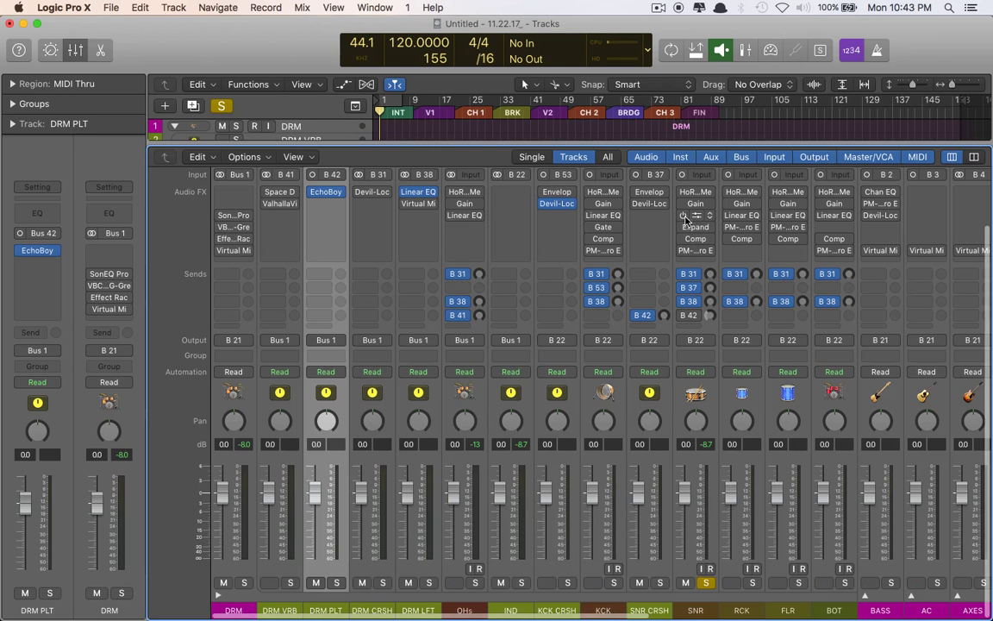
pyautogui.click(685, 227)
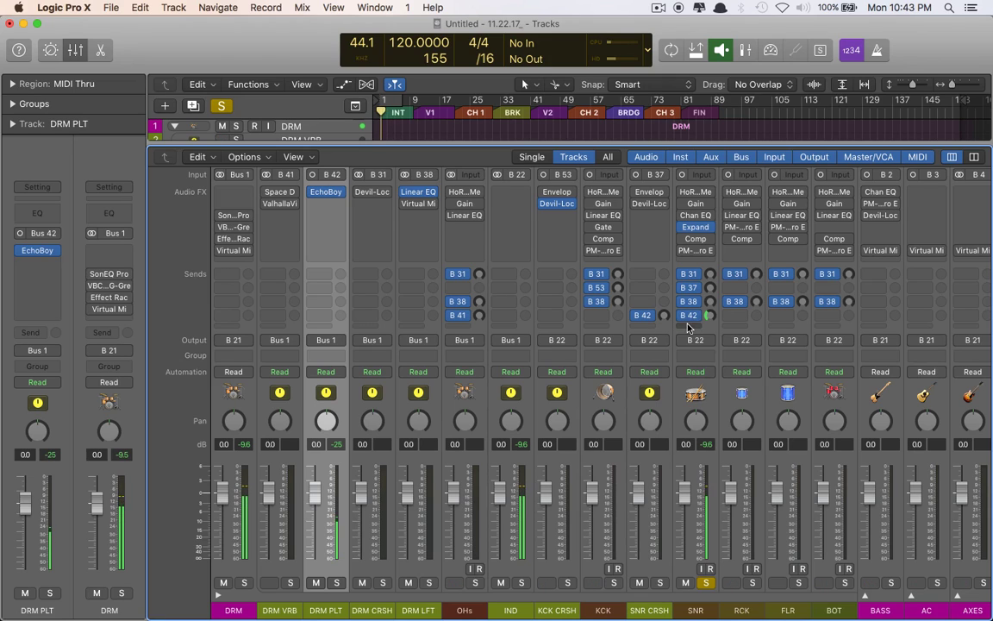
pyautogui.moveTo(709, 317)
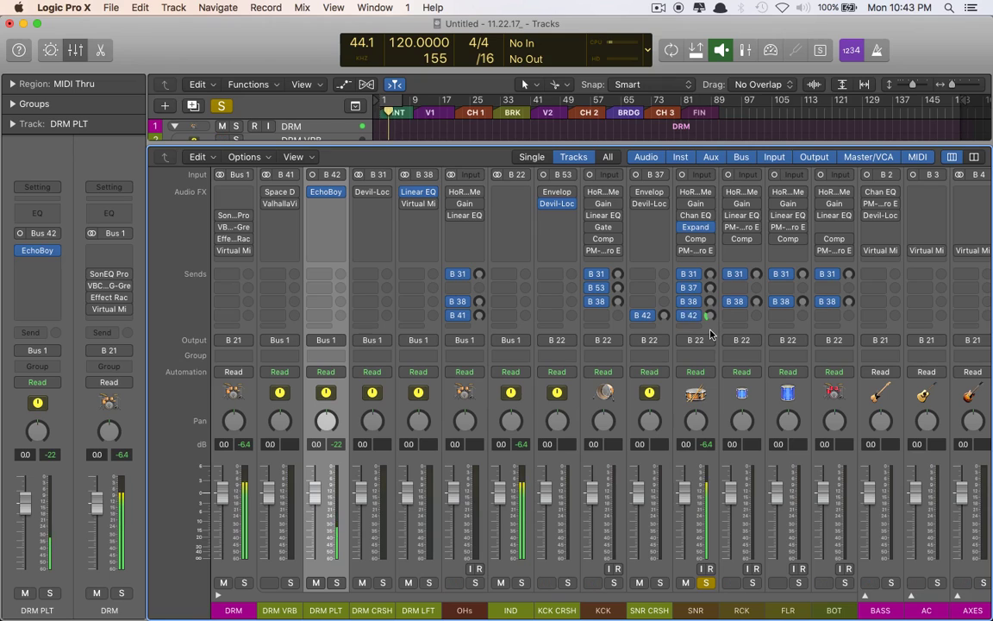
pyautogui.click(684, 316)
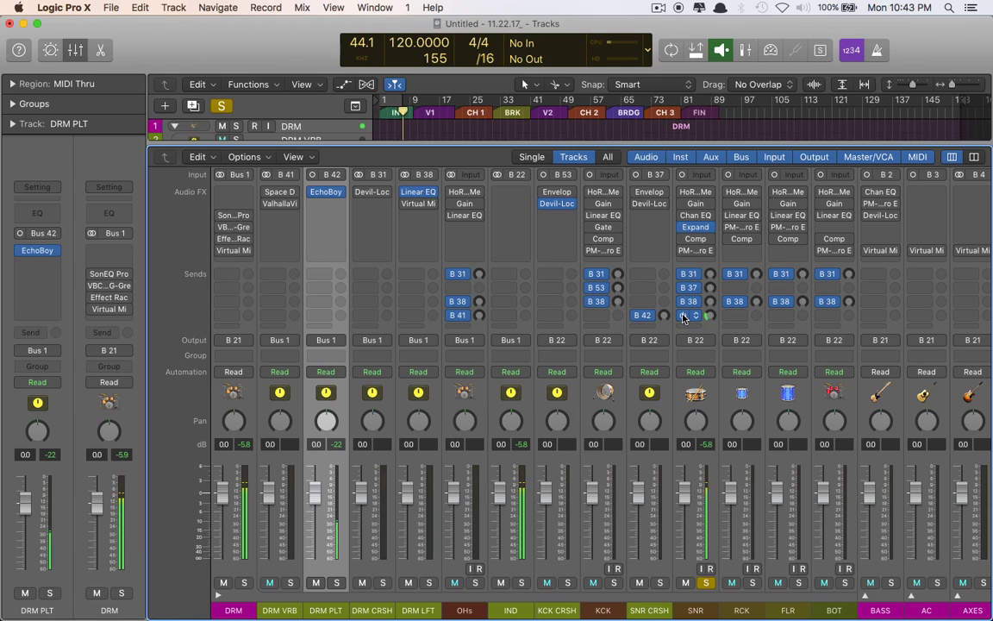
# Bypass the SNR channel's Expander and Bus 42 send, the KCK CRSH Devil-Loc and the DRM LFT Linear Phase EQ
pyautogui.press('x')
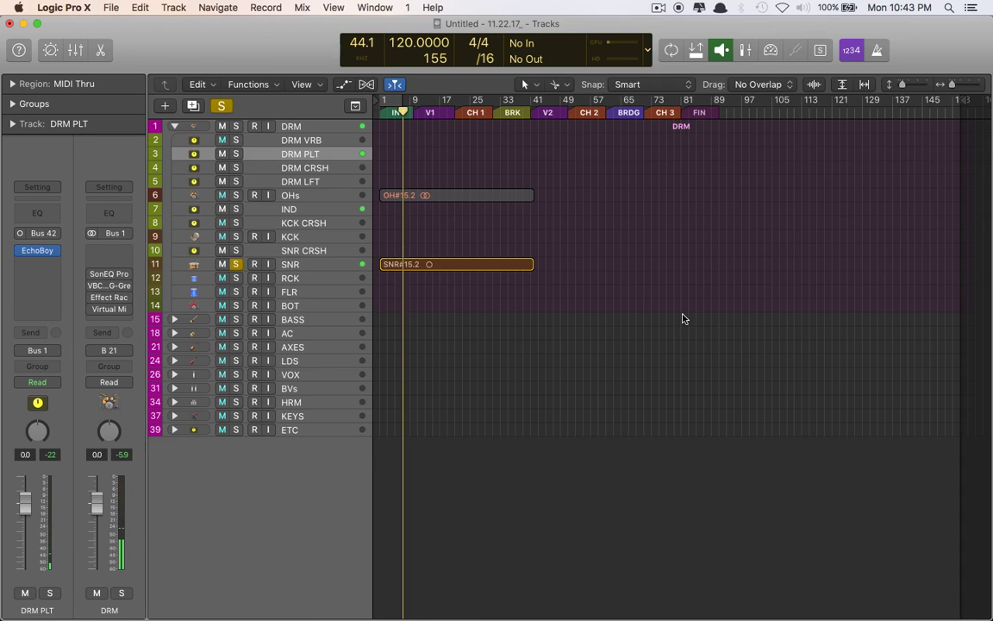
pyautogui.press('x')
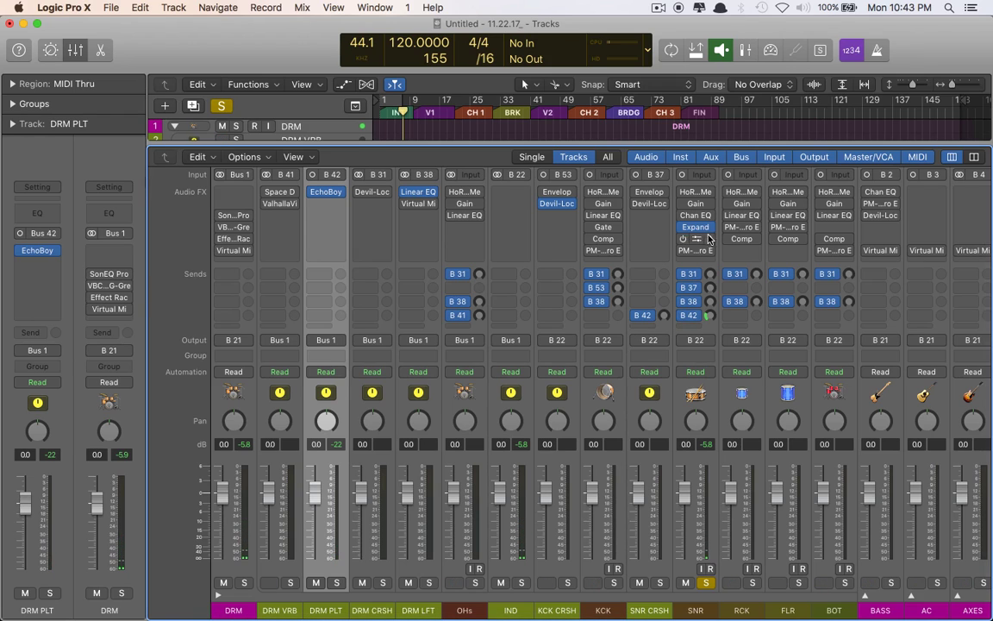
pyautogui.click(688, 226)
pyautogui.click(684, 315)
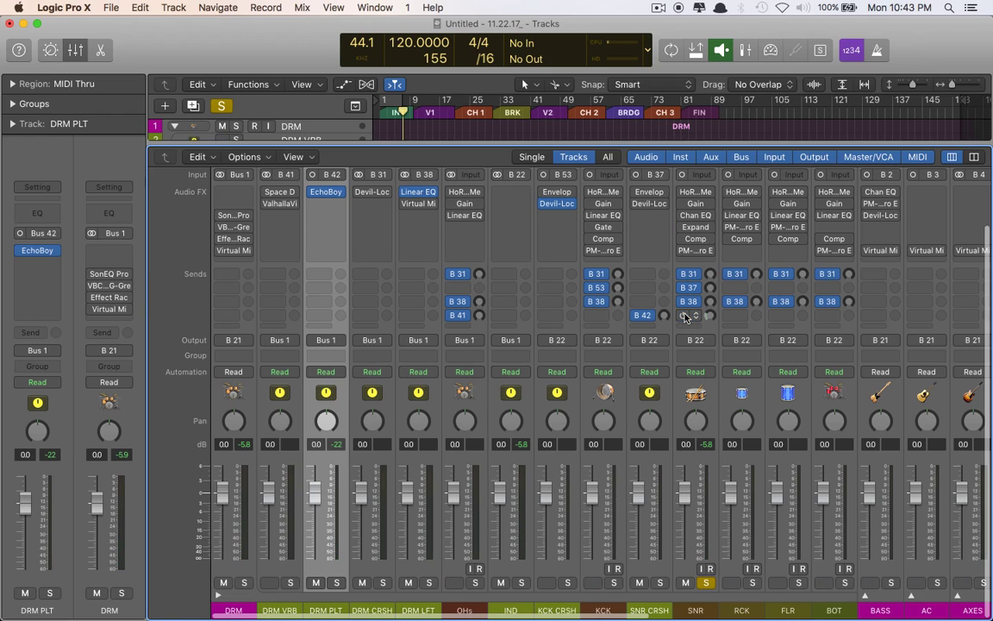
pyautogui.click(544, 205)
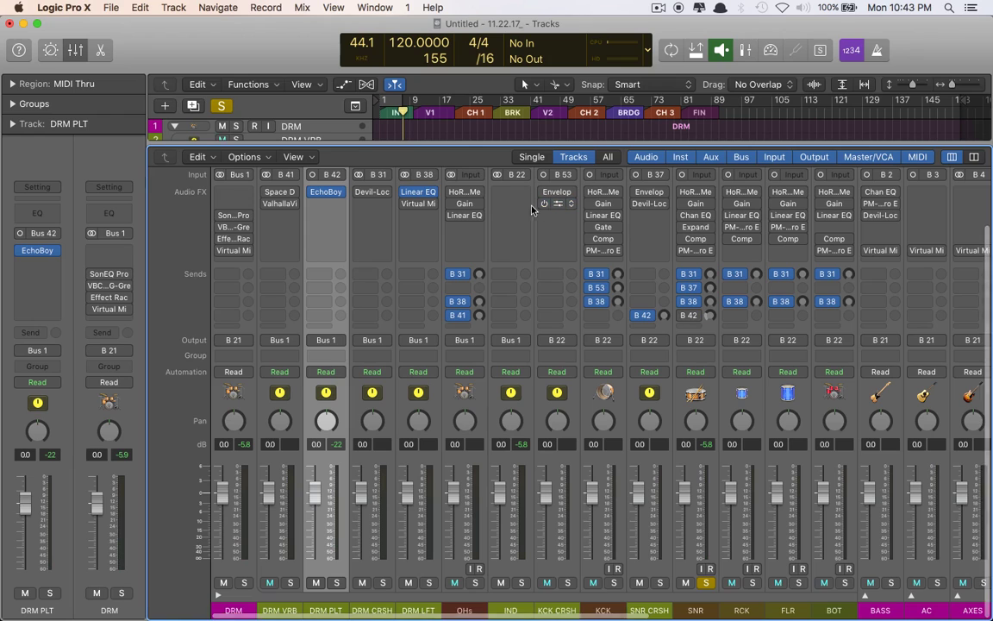
pyautogui.click(406, 192)
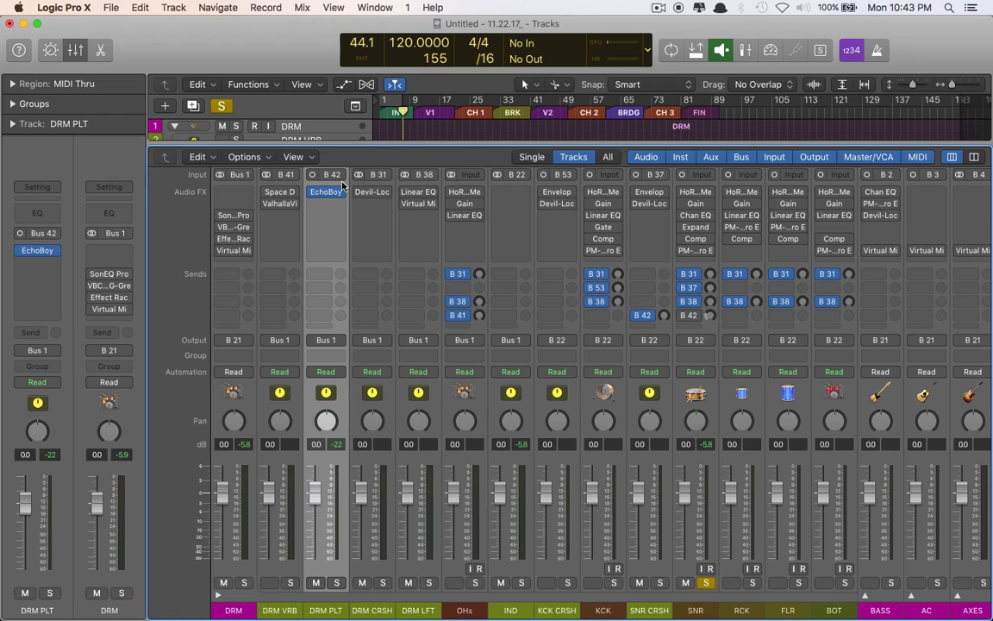